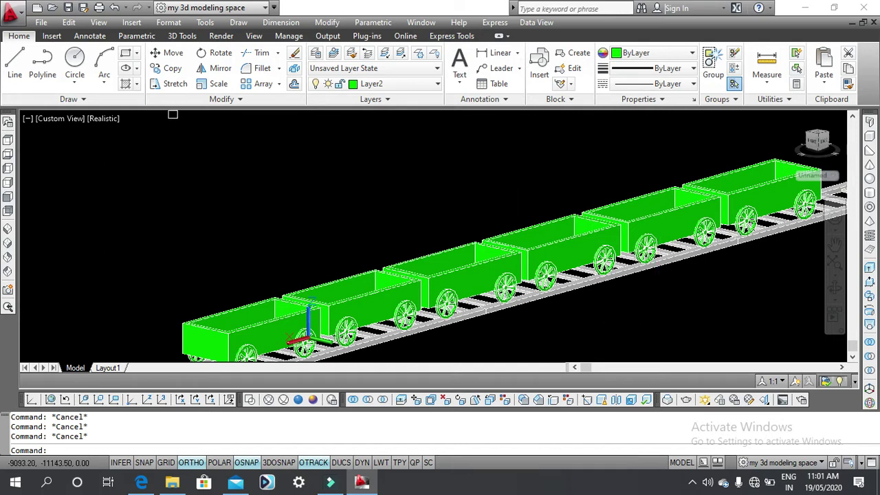
- Select the second green wagon to display its 3D Move gizmo
scroll(339, 352, "down", 1)
scroll(336, 337, "up", 2)
scroll(335, 309, "up", 2)
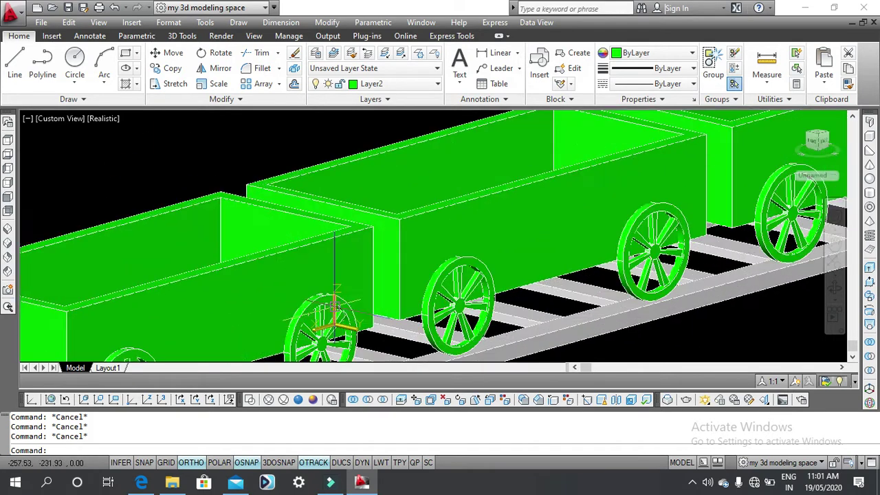
scroll(328, 289, "down", 3)
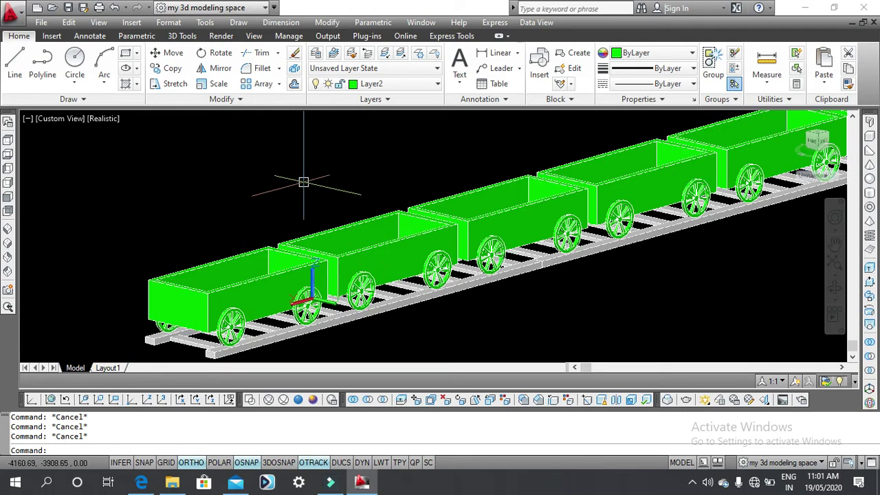
left_click(380, 248)
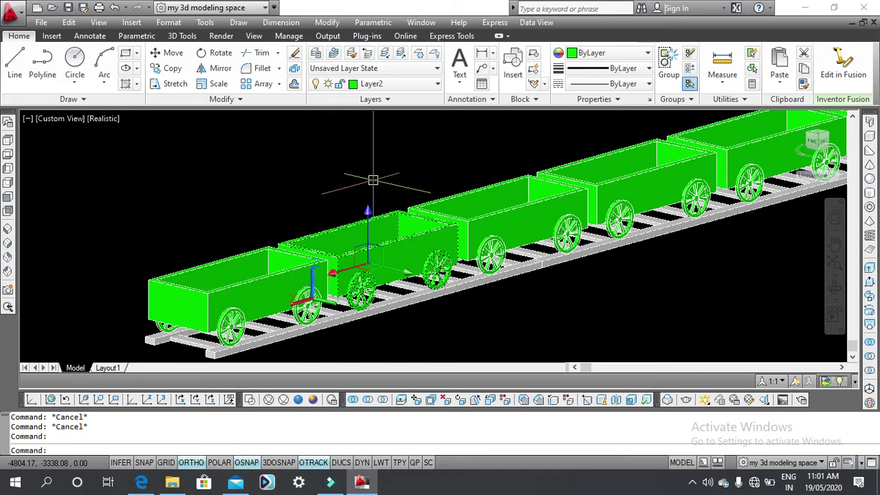
- Deselect the wagon and pan the view so the train sits higher
scroll(329, 192, "up", 5)
scroll(351, 177, "down", 5)
key("Escape")
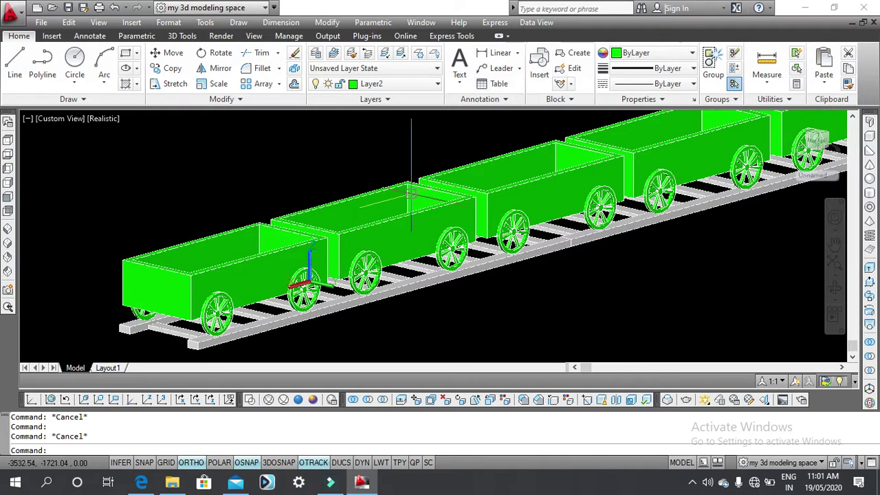
scroll(412, 241, "down", 5)
scroll(461, 308, "up", 4)
mouse_move(457, 303)
middle_mouse_down()
mouse_move(445, 288)
mouse_move(481, 281)
middle_mouse_up()
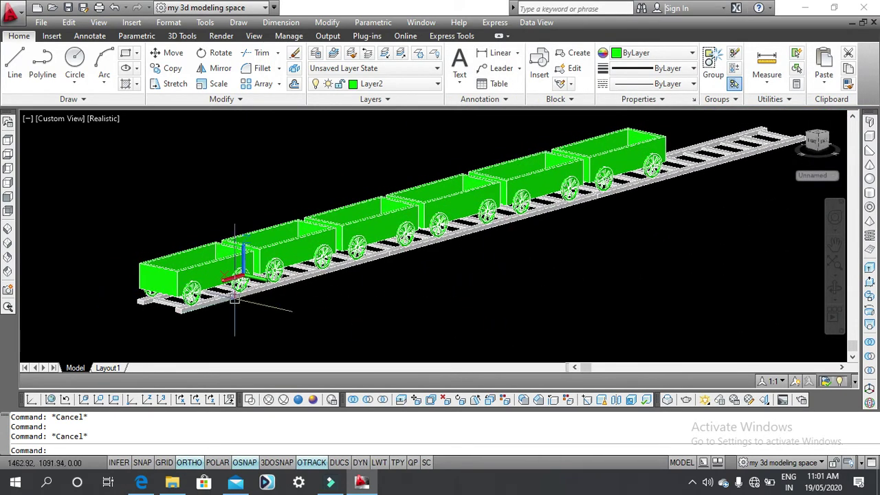
scroll(240, 271, "up", 3)
scroll(268, 255, "up", 3)
scroll(285, 241, "up", 3)
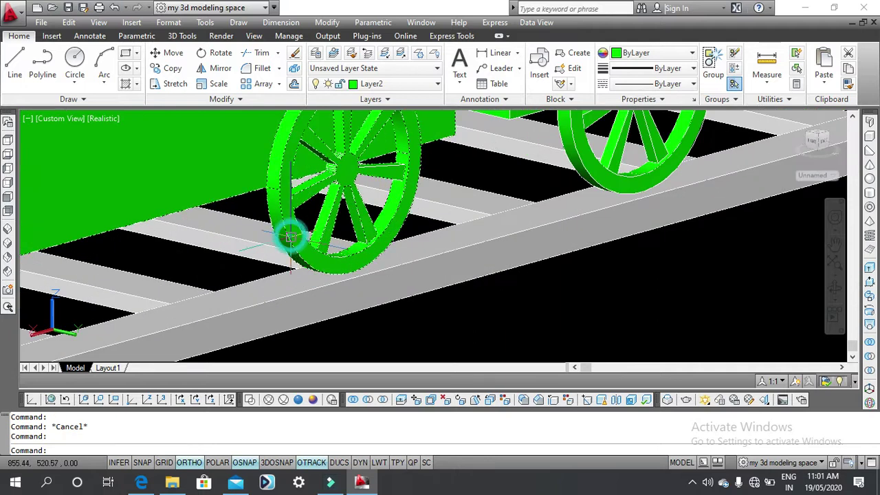
scroll(289, 237, "down", 2)
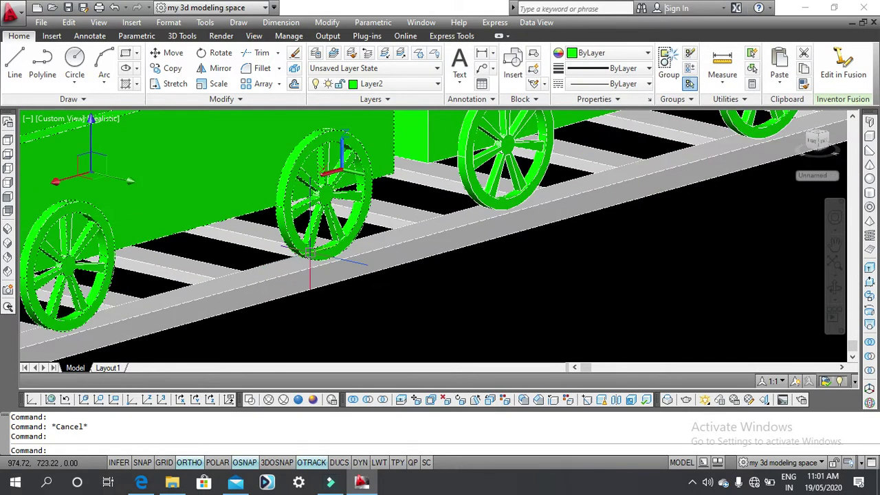
- Turn on dynamic input (DYN) in the status bar and reposition the whole train
left_click(360, 462)
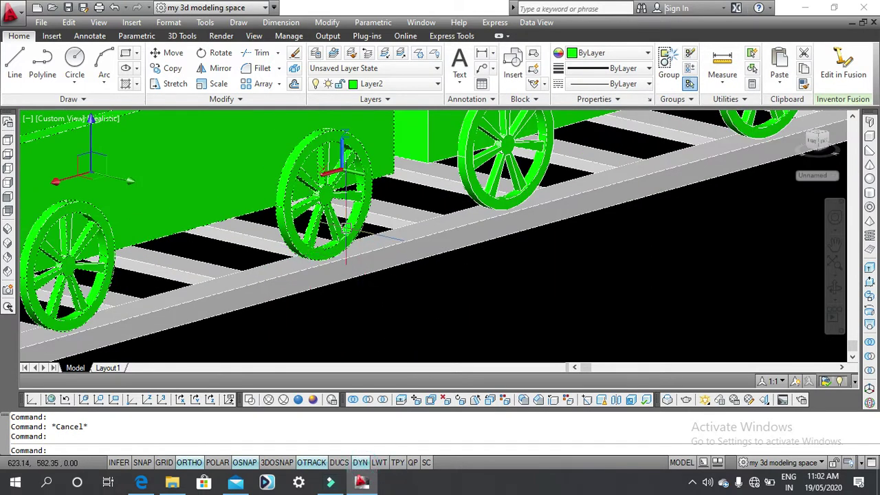
scroll(385, 251, "down", 5)
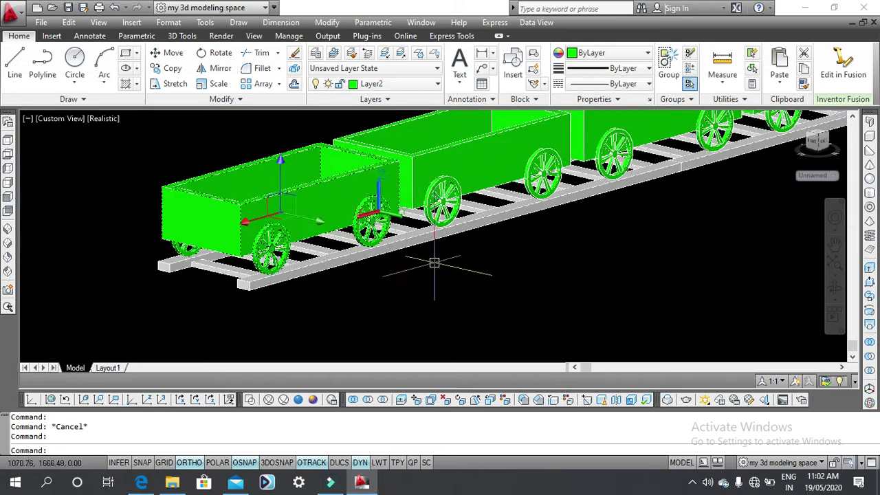
middle_click_drag(344, 275, 395, 318)
scroll(475, 195, "down", 5)
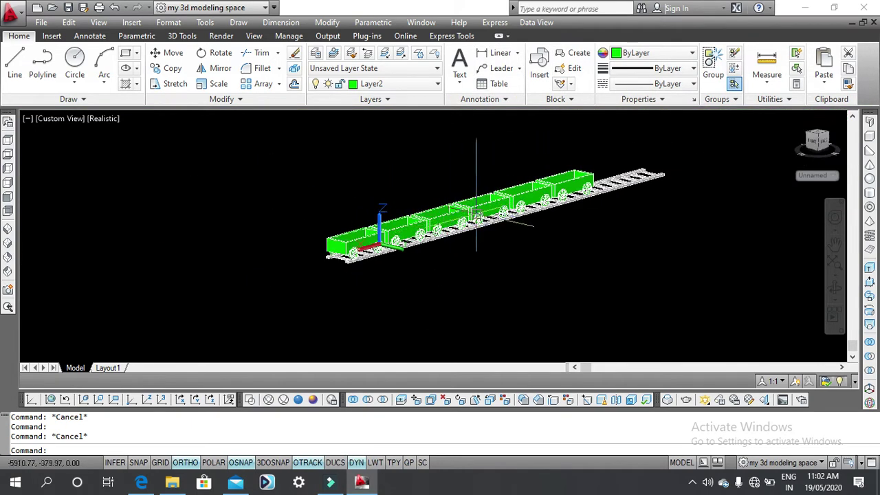
scroll(419, 261, "up", 3)
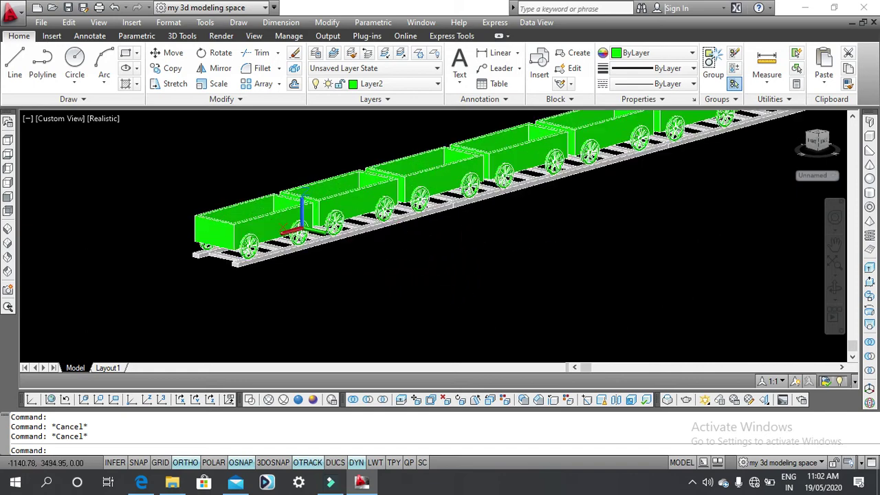
- Orbit and pan around the train, ending on the Top view
mouse_move(408, 272)
middle_mouse_down()
mouse_move(434, 271)
mouse_move(402, 273)
mouse_move(389, 222)
mouse_move(444, 231)
mouse_move(499, 265)
mouse_move(469, 284)
mouse_move(393, 272)
mouse_move(332, 282)
mouse_move(372, 226)
middle_mouse_up()
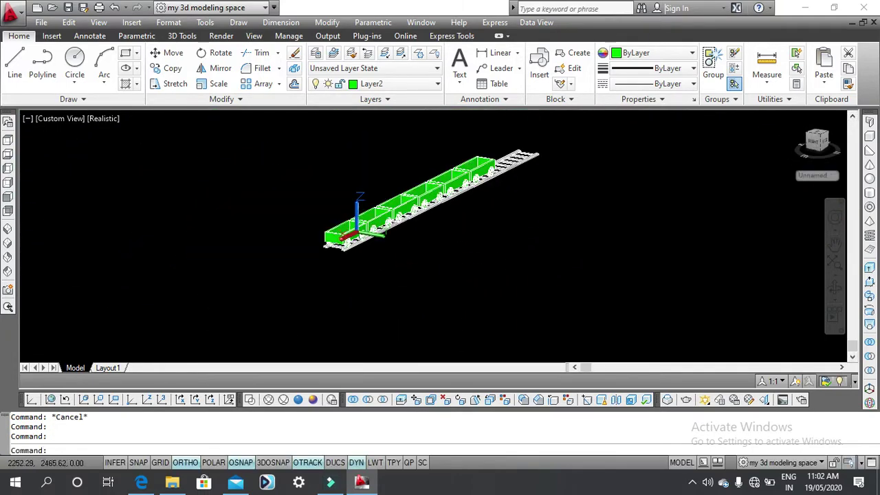
scroll(386, 222, "up", 3)
scroll(386, 222, "up", 2)
scroll(471, 249, "down", 4)
scroll(527, 240, "down", 3)
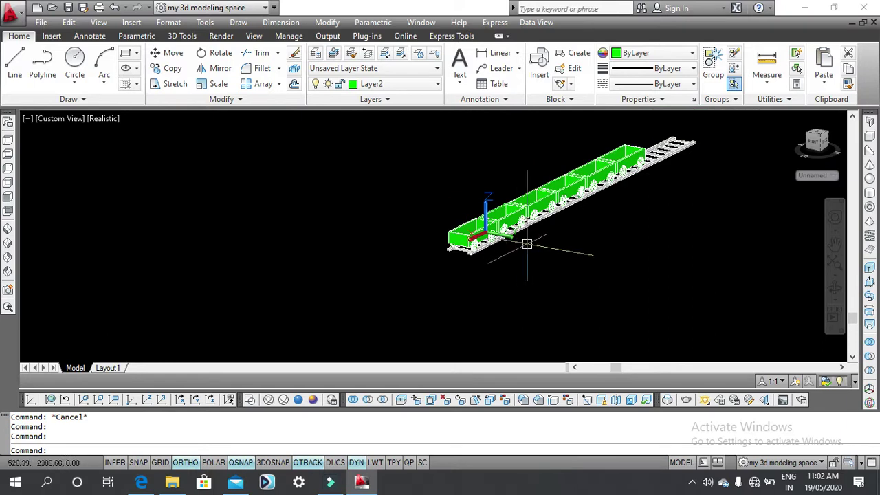
scroll(578, 225, "up", 4)
middle_click_drag(579, 225, 490, 247)
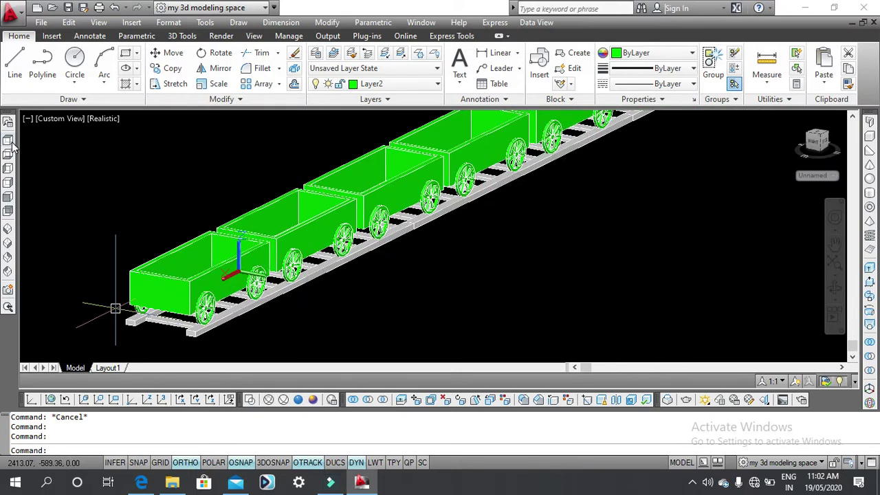
left_click(8, 141)
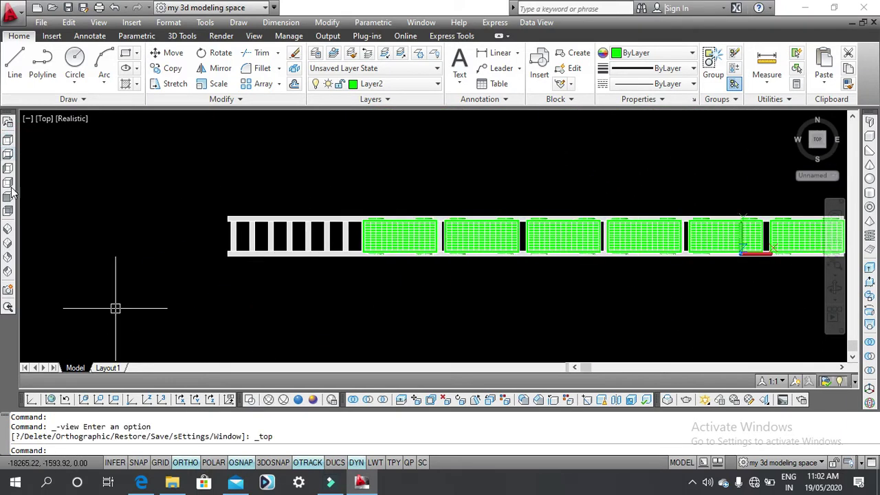
- Cycle through the Front, Right and SE Isometric views, finishing on NE Isometric
left_click(8, 195)
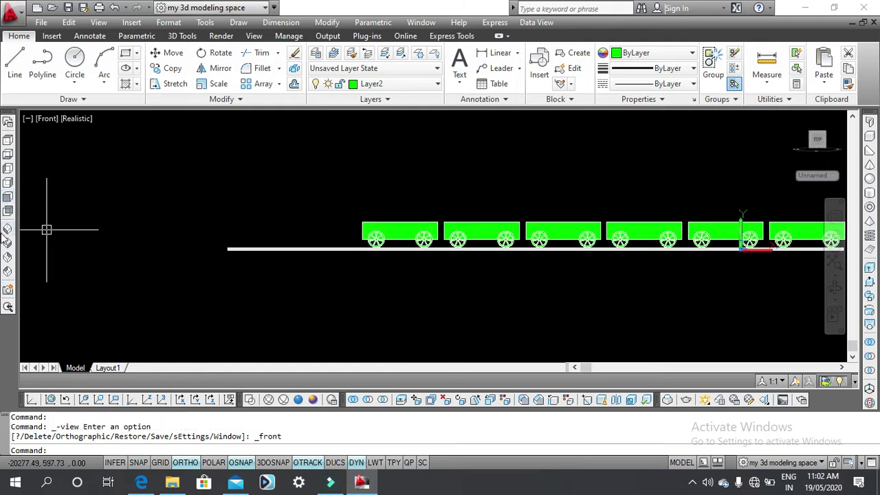
left_click(7, 184)
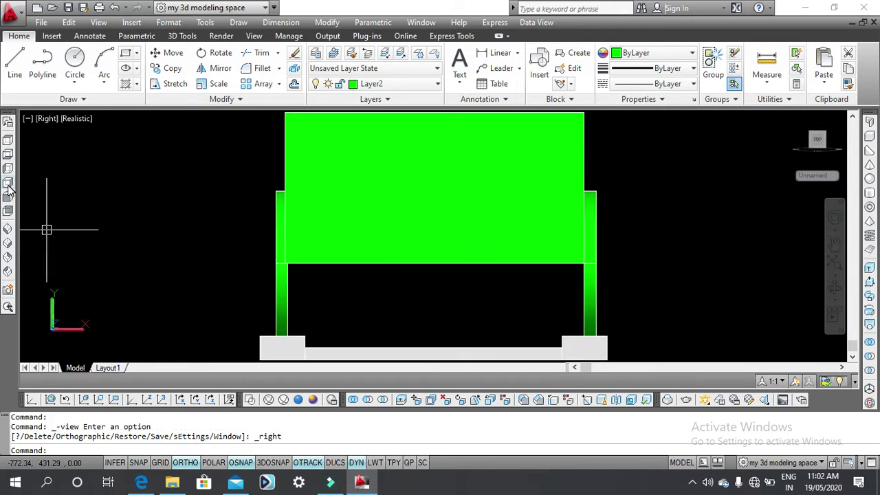
left_click(7, 242)
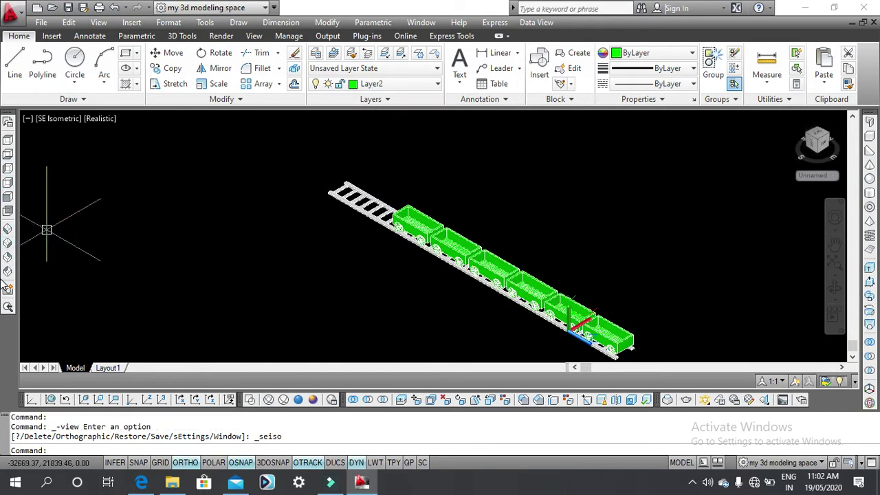
scroll(646, 295, "up", 3)
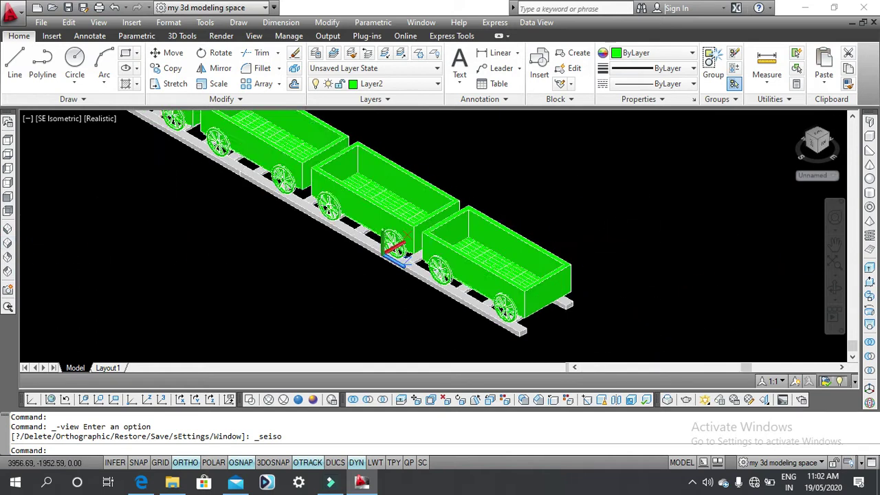
scroll(646, 296, "up", 3)
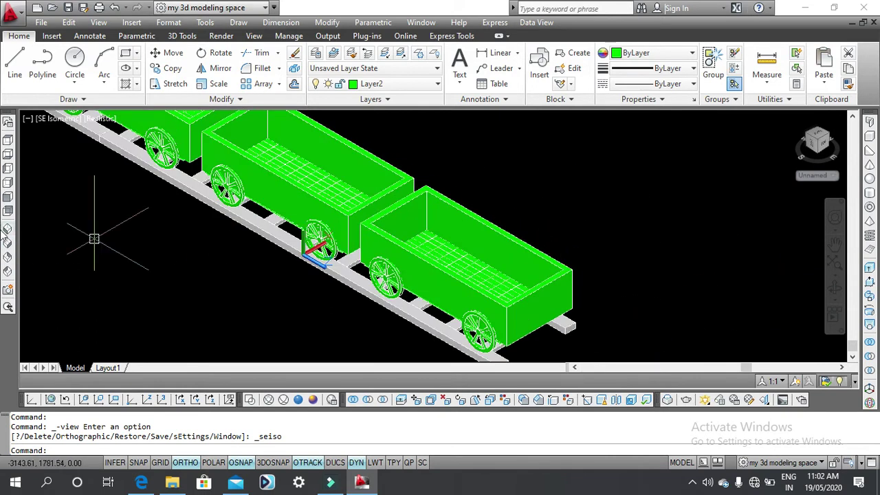
left_click(8, 258)
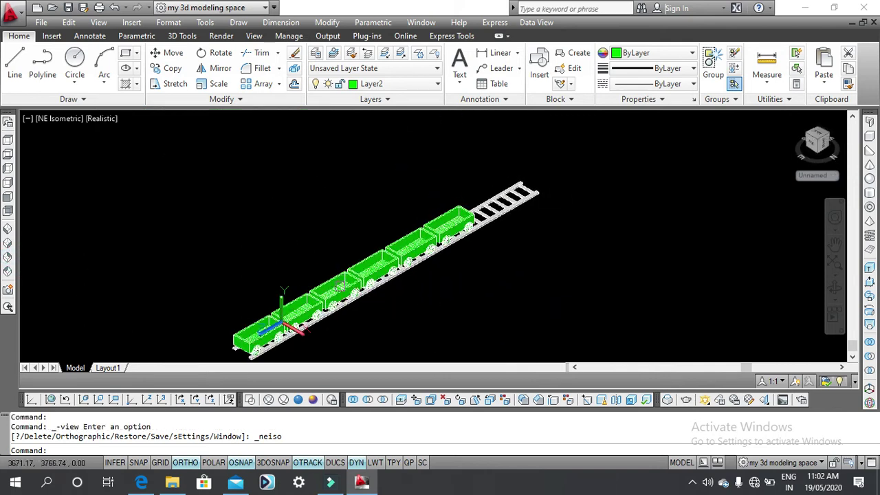
scroll(412, 254, "down", 2)
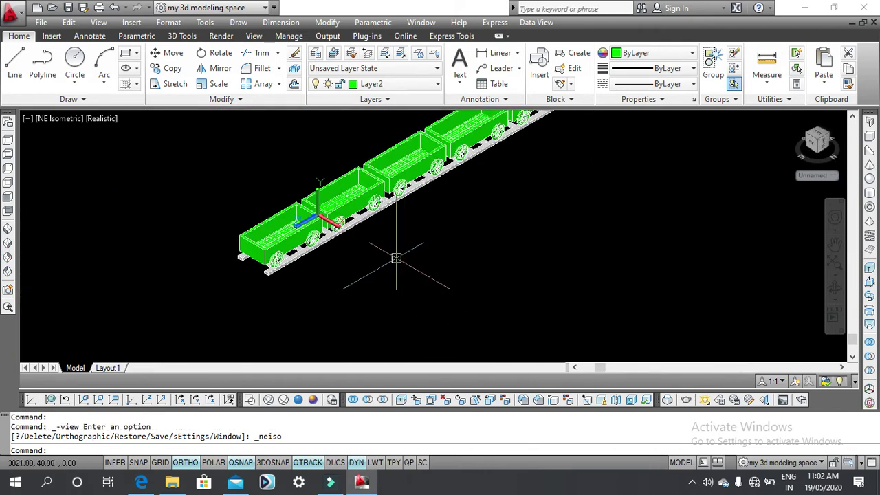
- Constrain the cart to the gizmo's Z axis and start lifting it straight up
scroll(399, 284, "up", 2)
scroll(411, 282, "up", 1)
scroll(420, 291, "up", 1)
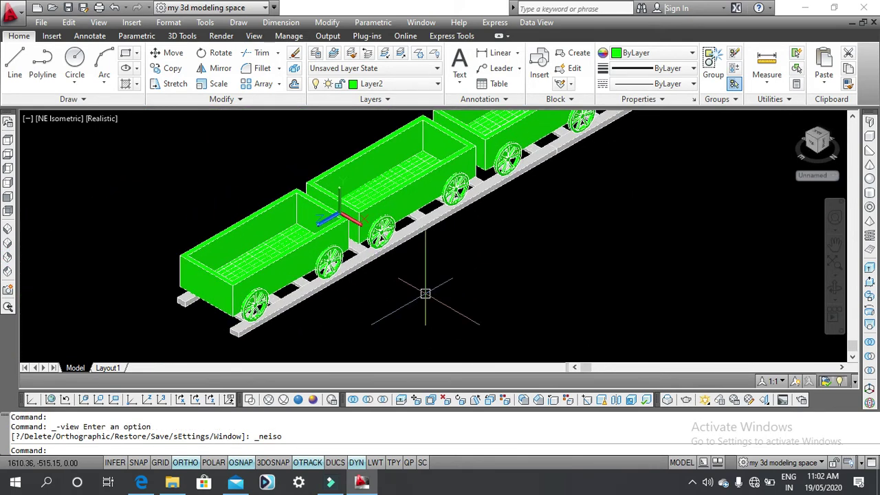
middle_click_drag(387, 284, 391, 293)
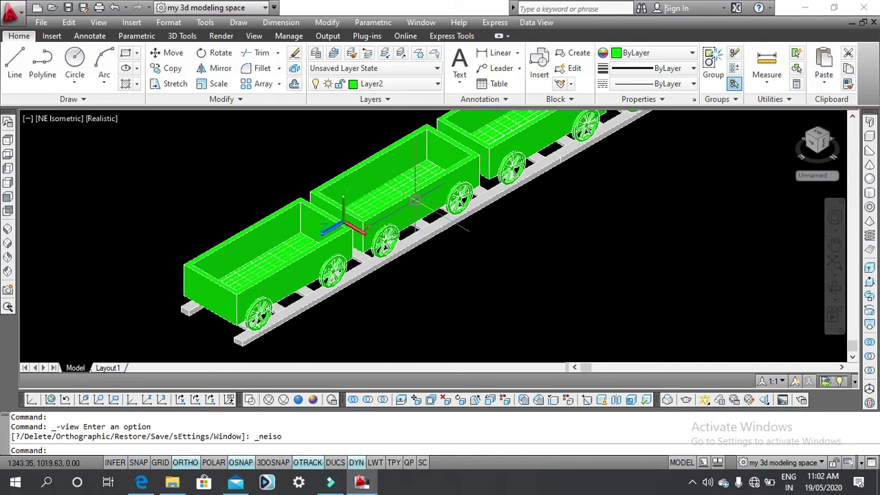
key("Escape")
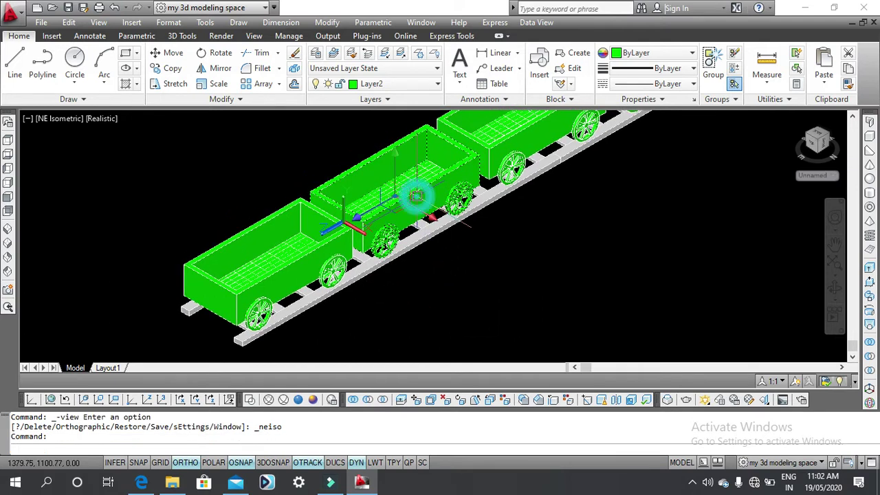
left_click(415, 196)
left_click(395, 178)
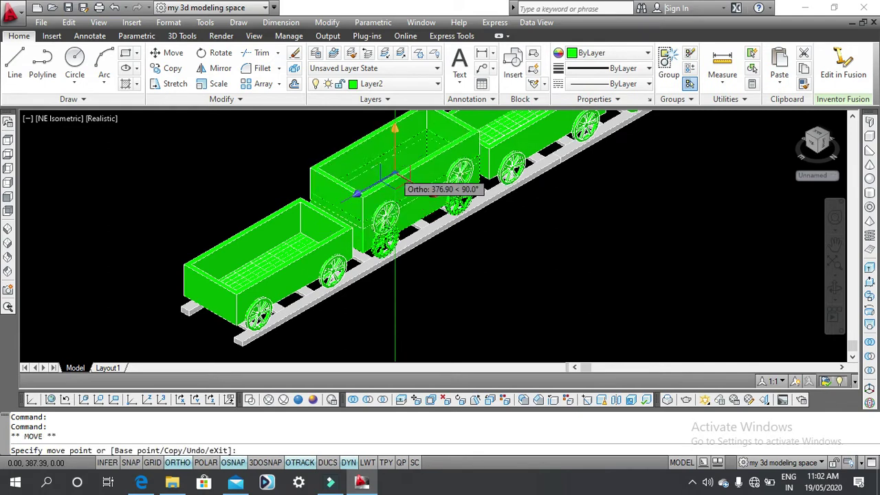
- Cancel the vertical lift so the cart returns to its place in the train
scroll(395, 192, "down", 2)
scroll(411, 238, "down", 4)
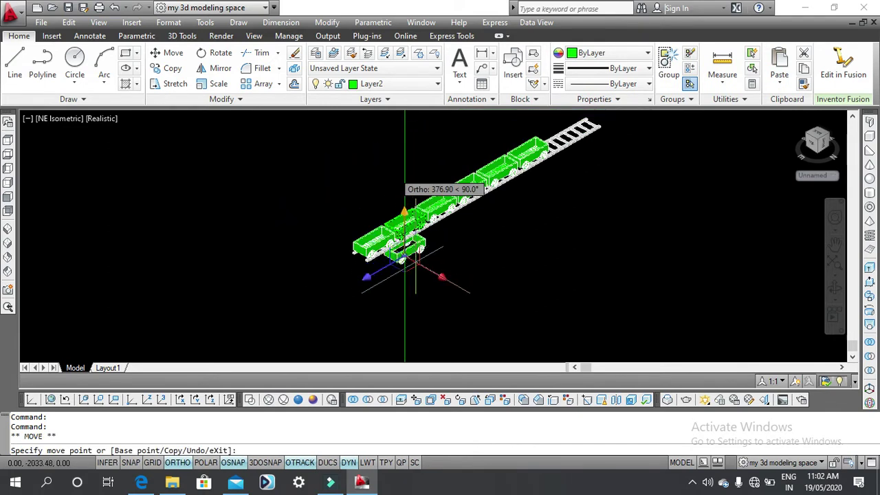
scroll(402, 158, "up", 2)
scroll(402, 158, "up", 1)
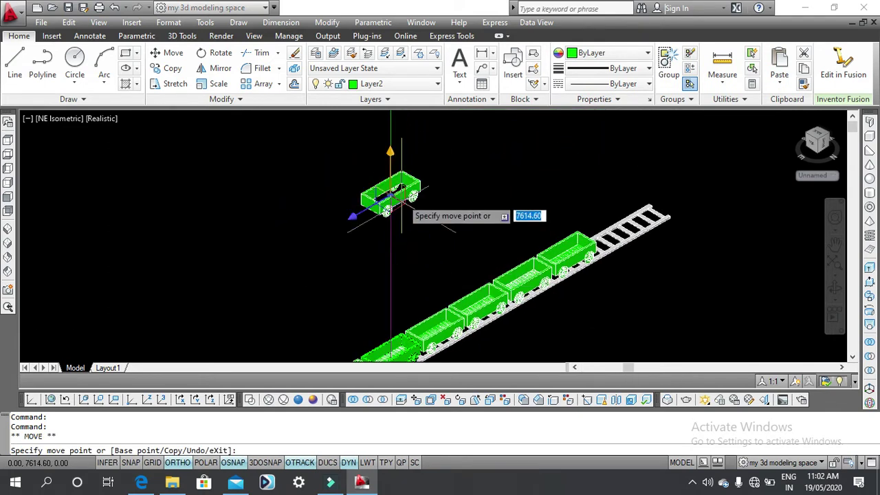
scroll(395, 196, "down", 2)
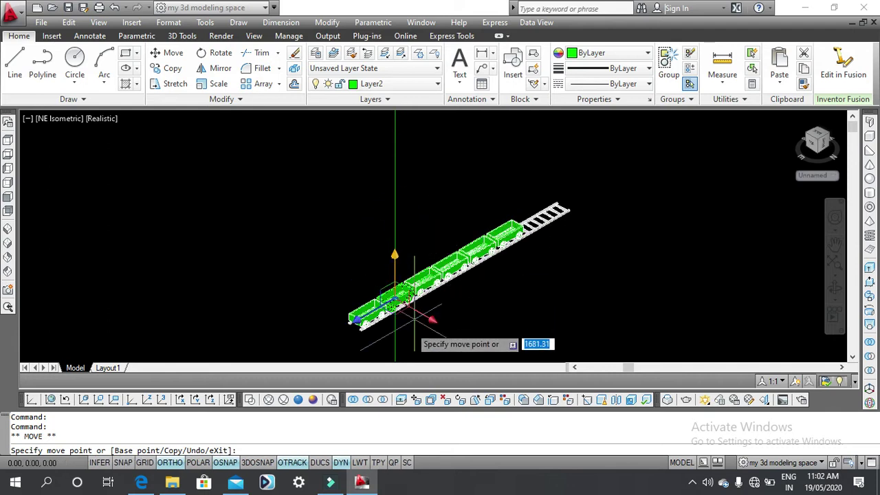
key("Escape")
scroll(433, 316, "up", 3)
scroll(383, 300, "up", 1)
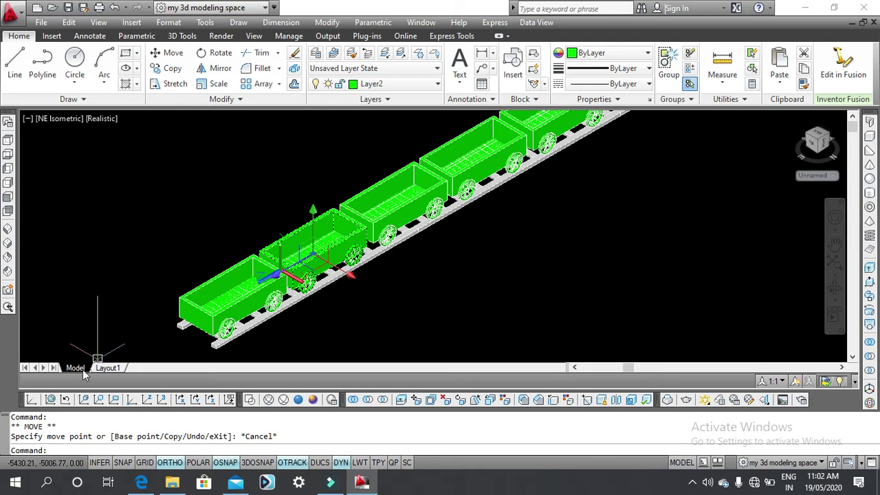
- Reset the UCS to World and move its origin beside the track
left_click(50, 401)
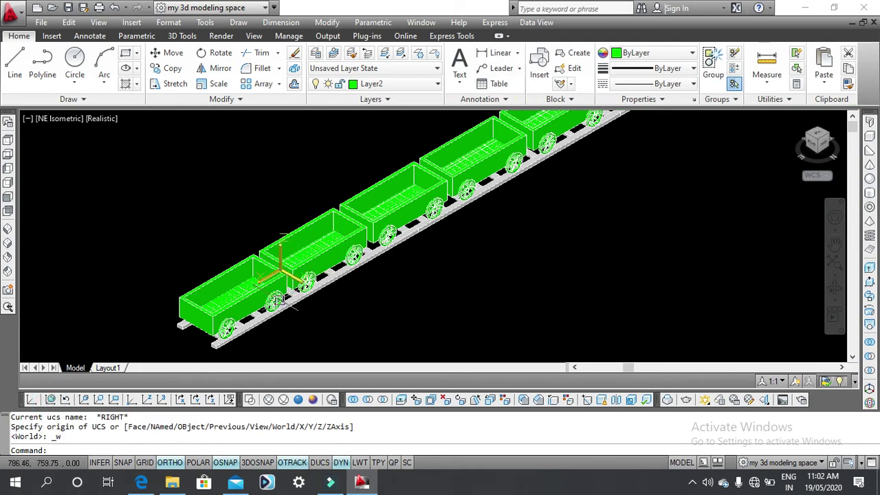
scroll(294, 275, "up", 3)
scroll(288, 270, "down", 3)
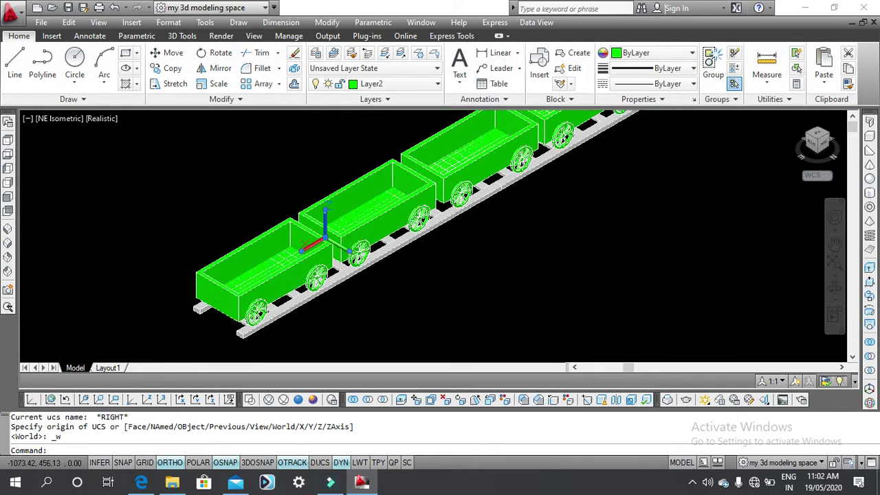
left_click(326, 236)
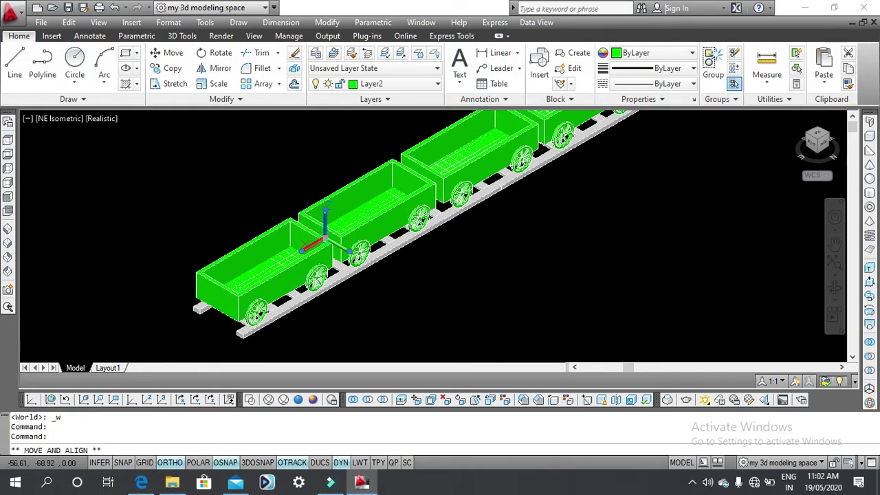
left_click(116, 311)
- End the UCS origin placement, then trial a vertical move of the front cart and cancel it
key("Escape")
scroll(534, 269, "down", 5)
scroll(481, 275, "up", 2)
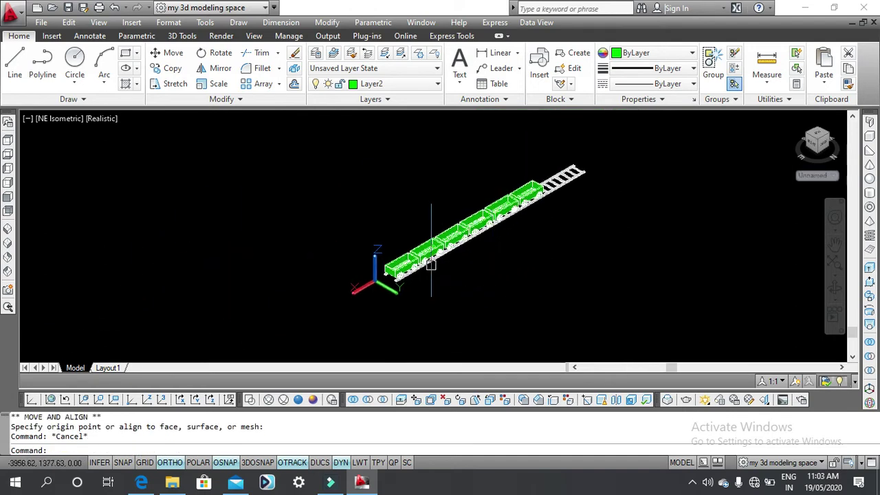
scroll(471, 275, "up", 2)
scroll(426, 251, "up", 2)
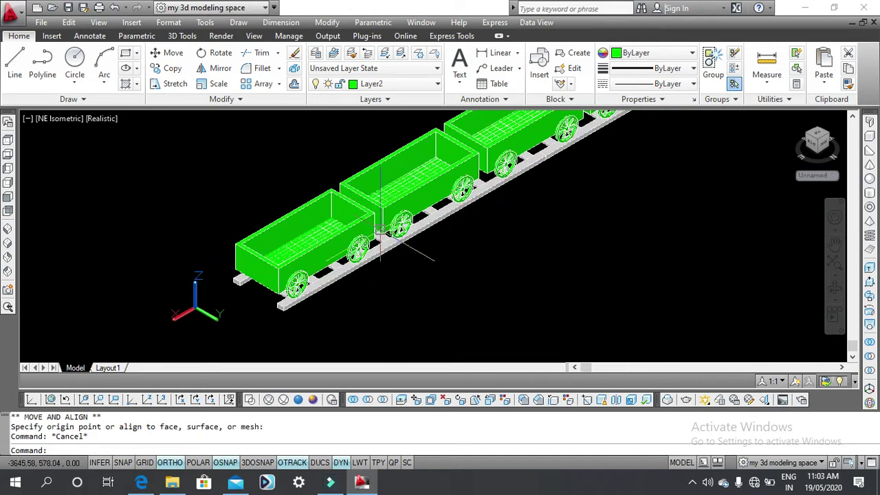
left_click(337, 227)
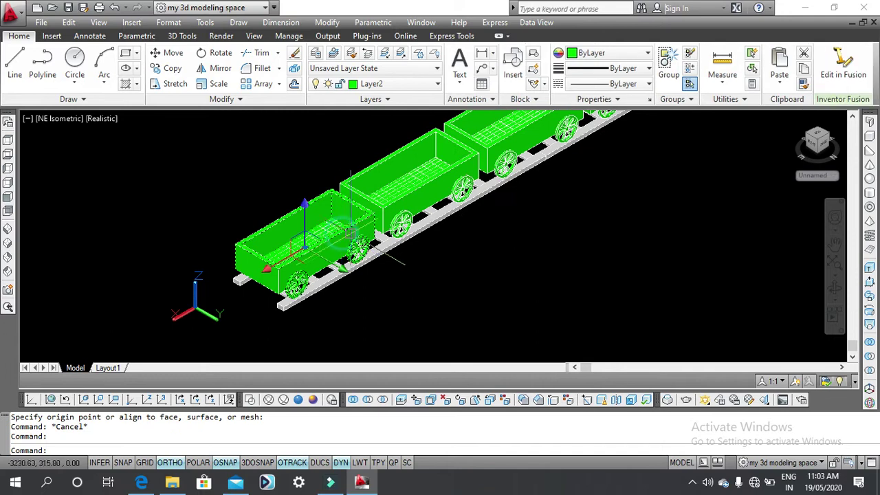
left_click(305, 203)
right_click(309, 207)
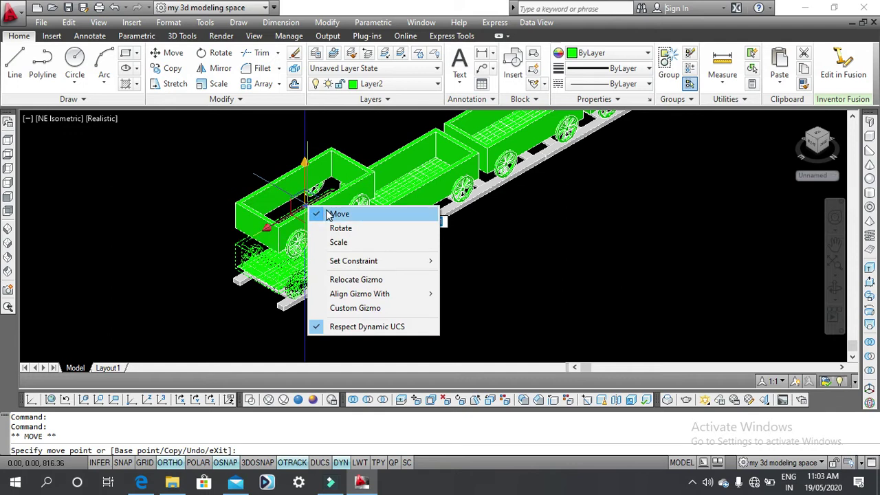
left_click(328, 215)
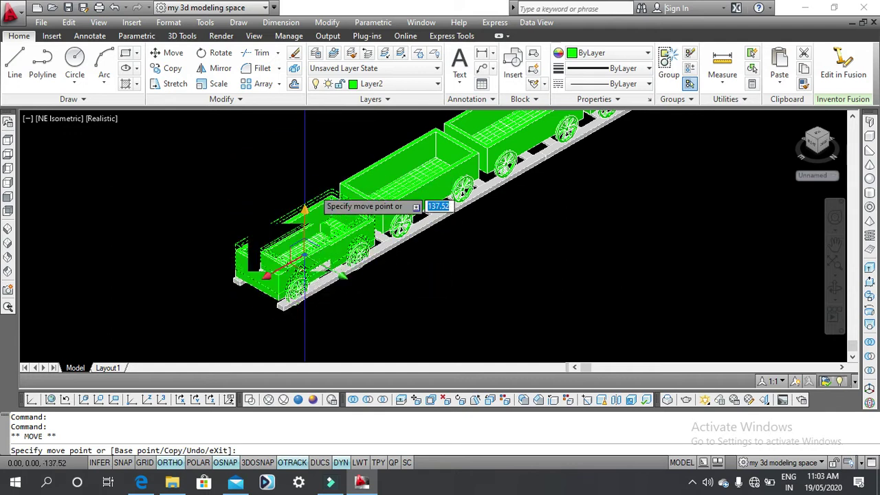
key("Escape")
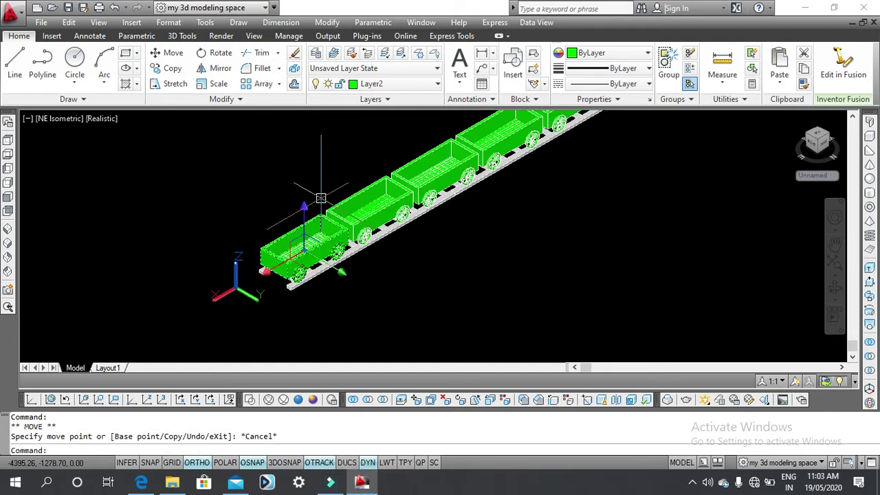
key("Escape")
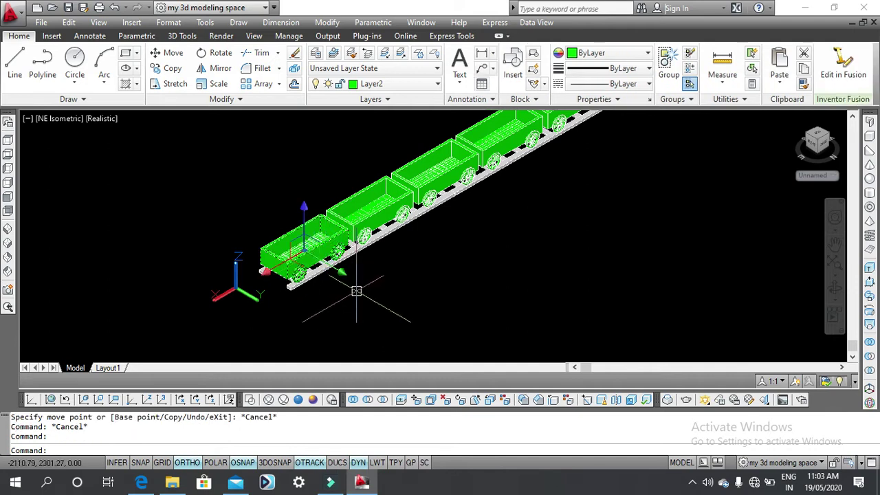
- Move the front cart sideways, then cancel and undo the displacement
left_click(356, 291)
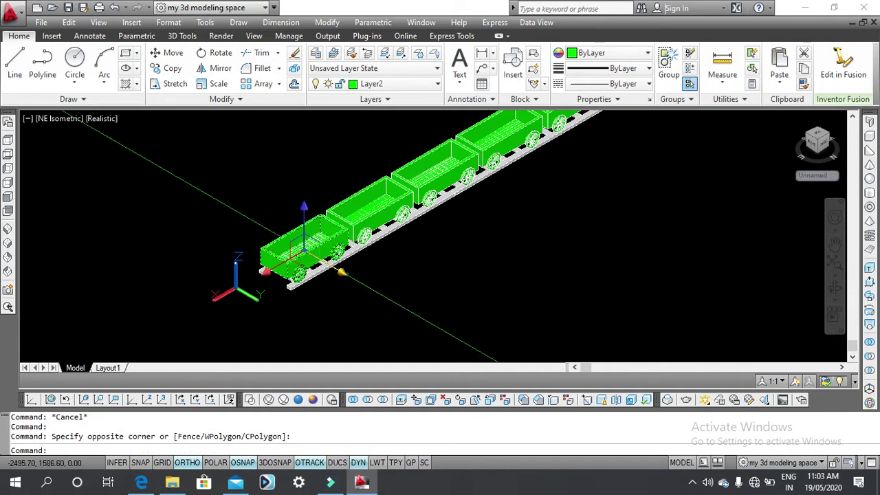
left_click(344, 273)
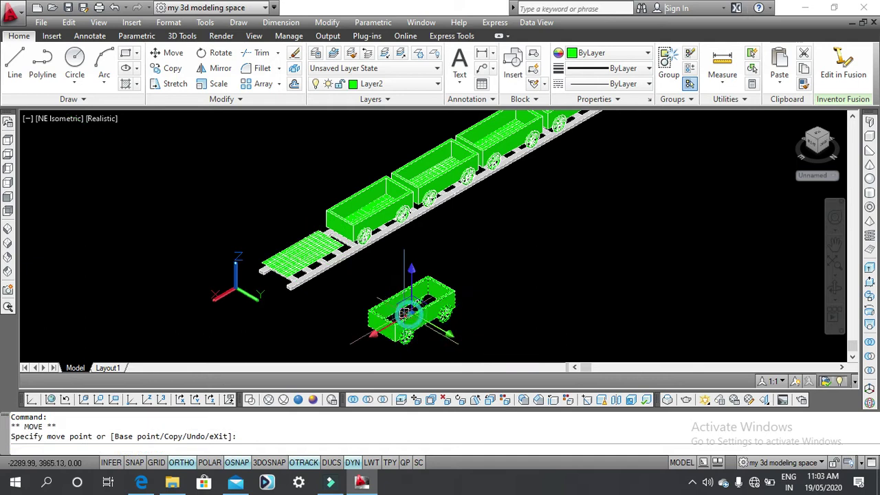
key("Escape")
key("ctrl+z")
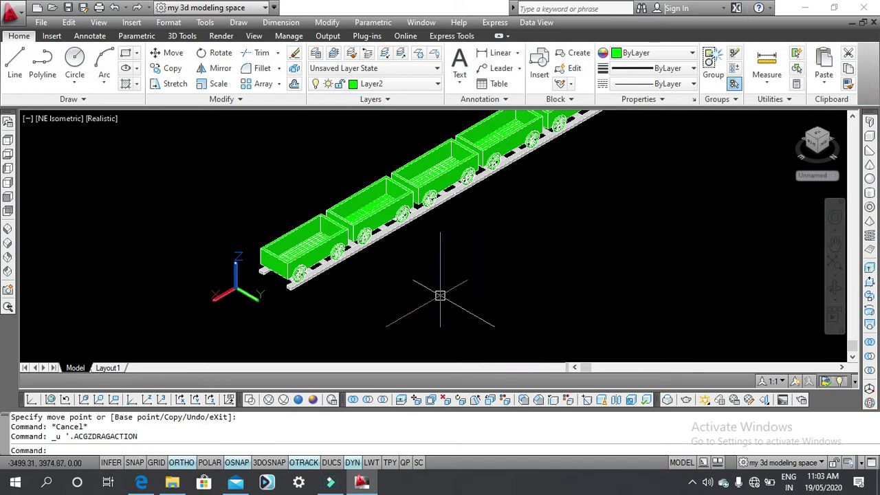
- Trial-move the front cart along the track axis, cancel it, and reselect the cart
left_click(273, 253)
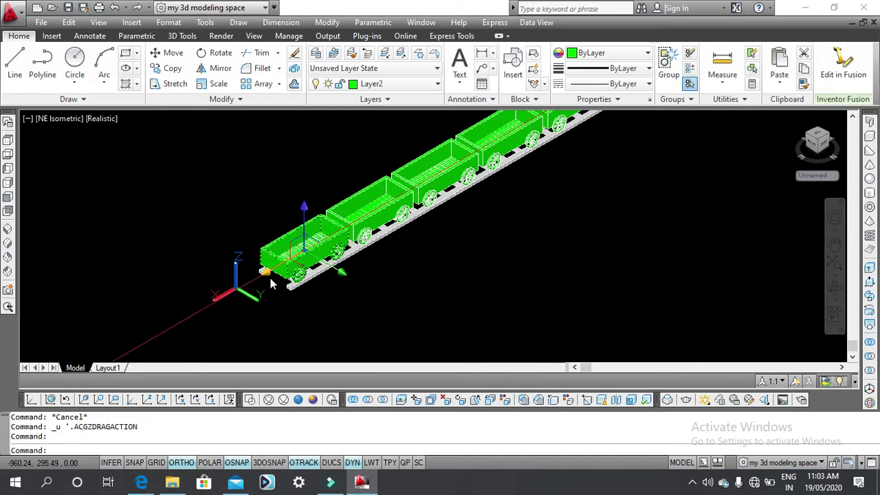
left_click(269, 274)
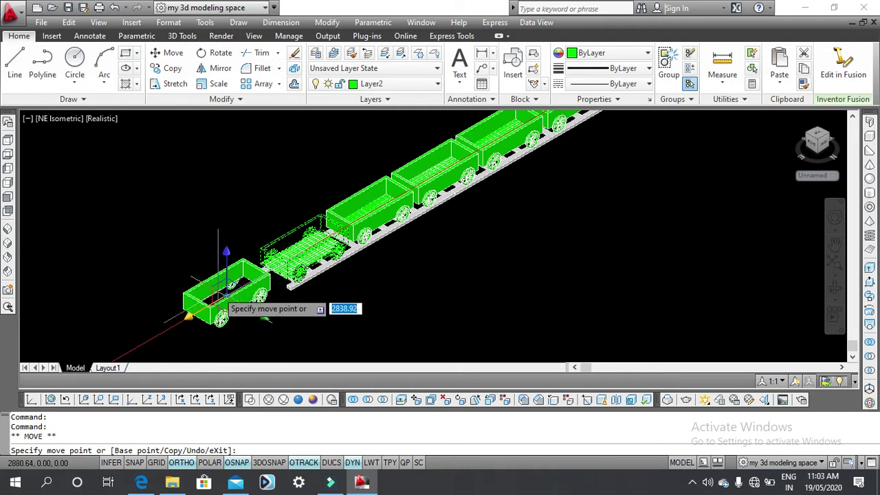
key("Escape")
scroll(338, 289, "up", 3)
middle_click_drag(339, 289, 363, 298)
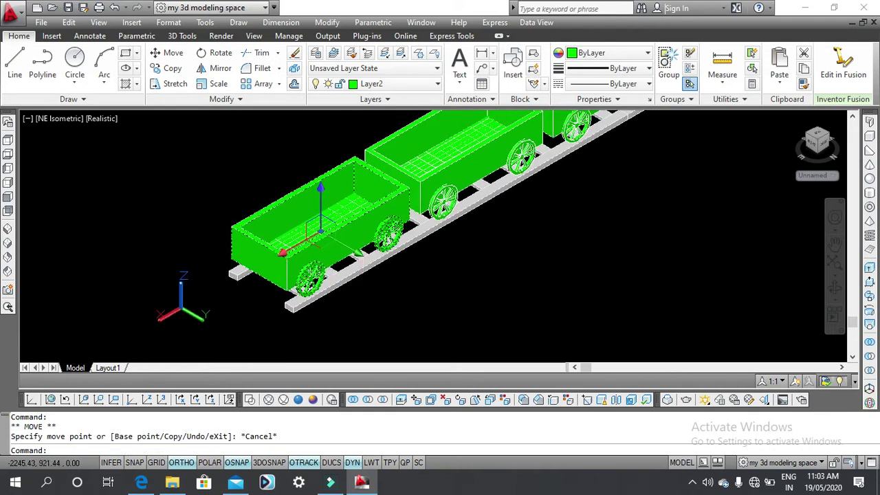
key("Escape")
left_click(330, 229)
- Switch the front cart's gizmo to Rotate, start a rotation with ortho off, then cancel it
right_click(330, 229)
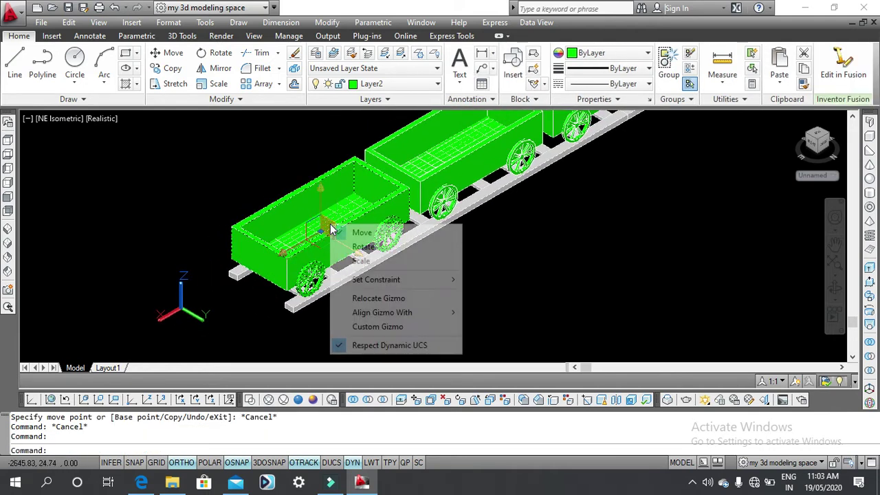
left_click(343, 244)
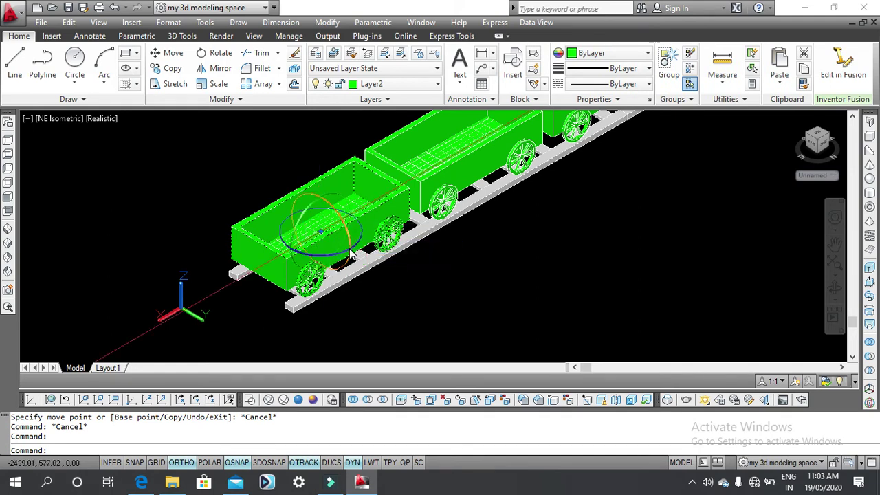
left_click(294, 244)
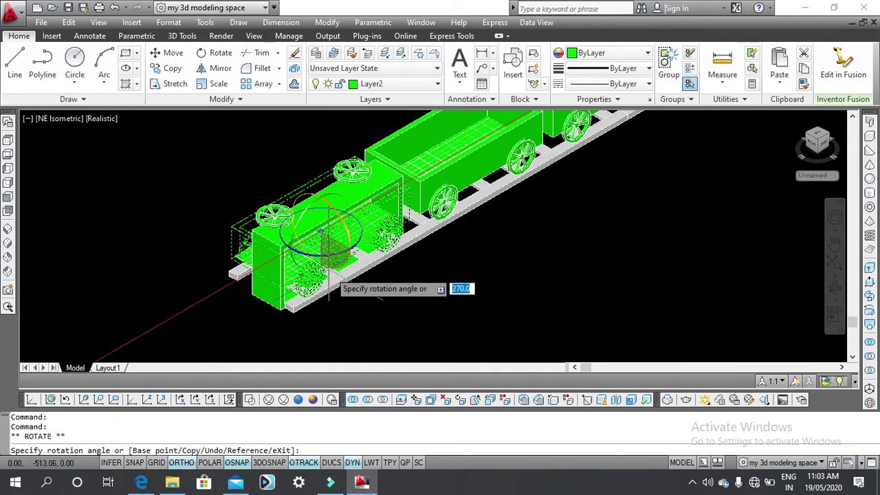
left_click(182, 462)
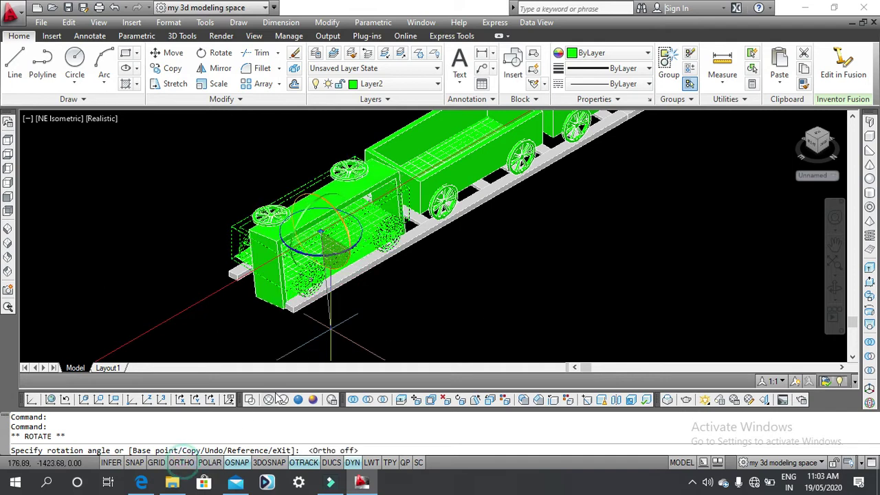
scroll(321, 201, "up", 3)
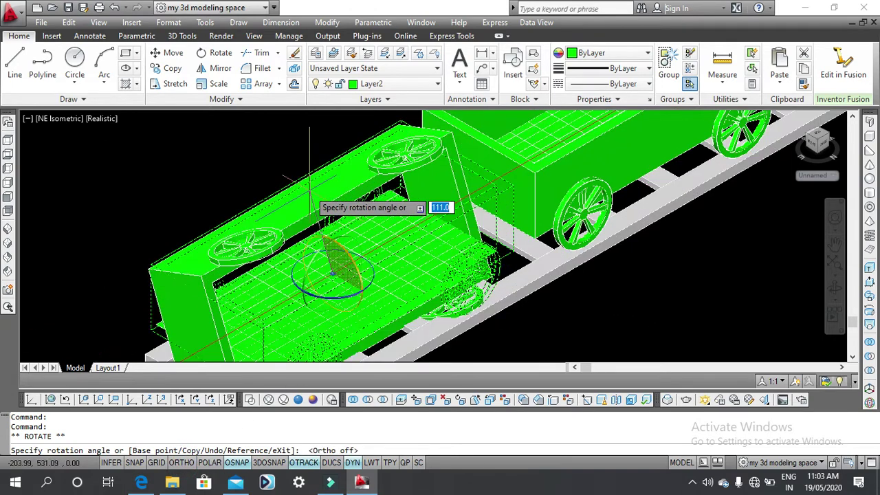
middle_click_drag(402, 306, 370, 282)
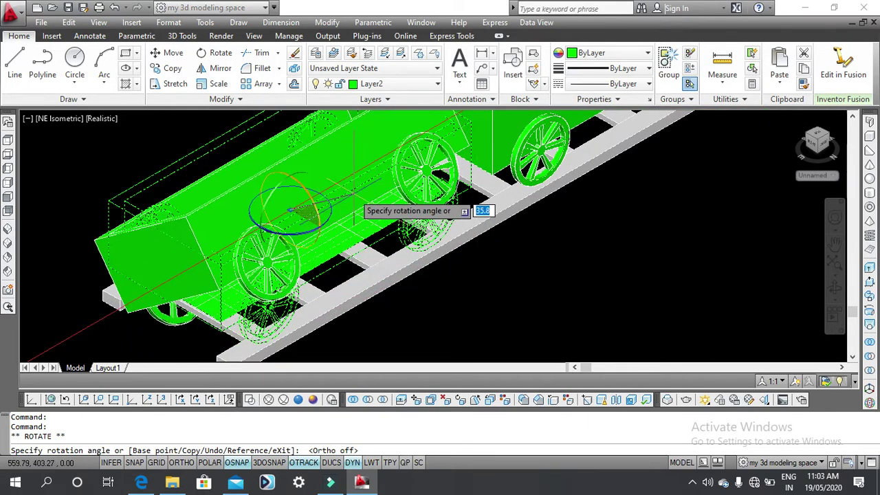
key("Escape")
- Zoom around and reselect the front cart to show its rotate gizmo
scroll(357, 251, "down", 3)
scroll(358, 250, "up", 2)
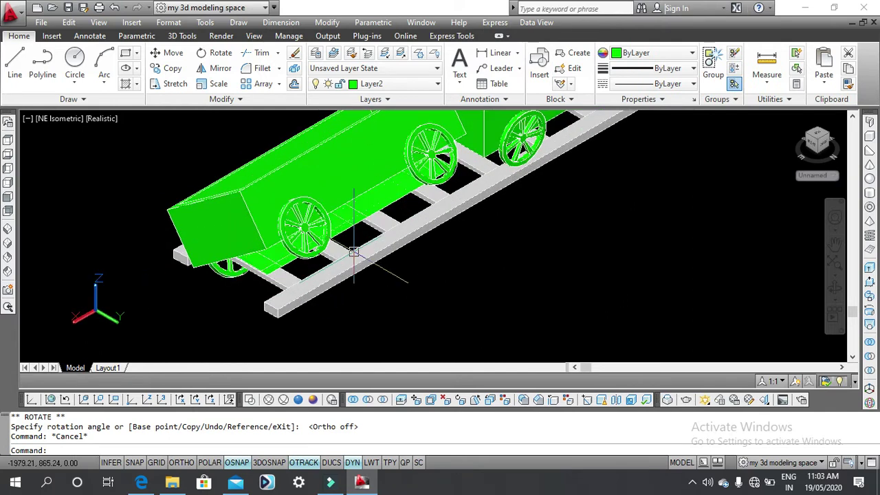
scroll(407, 292, "down", 3)
scroll(450, 274, "up", 3)
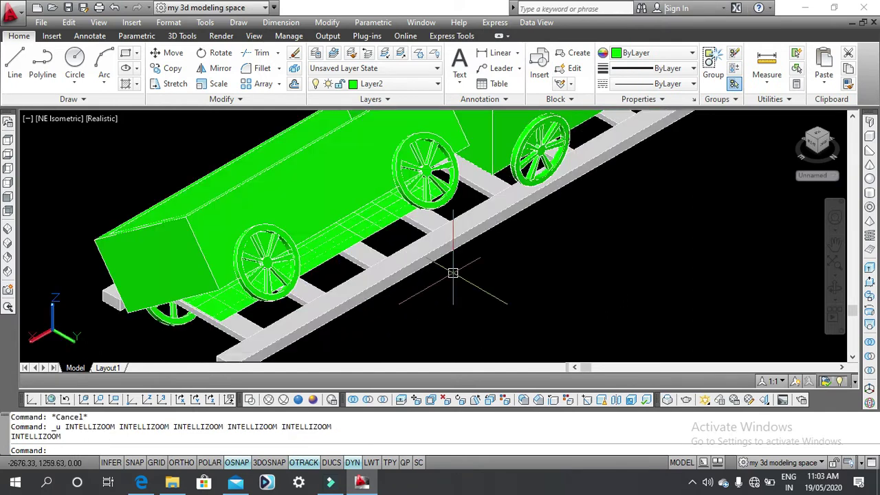
scroll(453, 273, "down", 1)
left_click(360, 238)
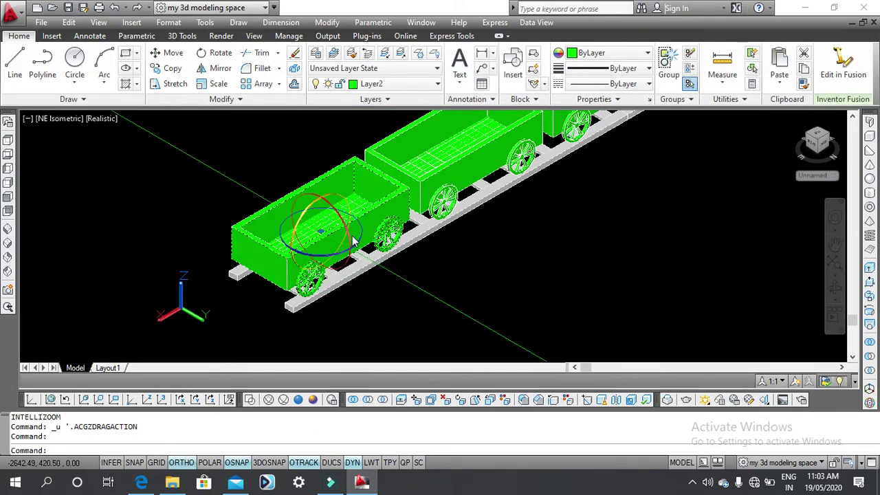
right_click(355, 238)
key("Escape")
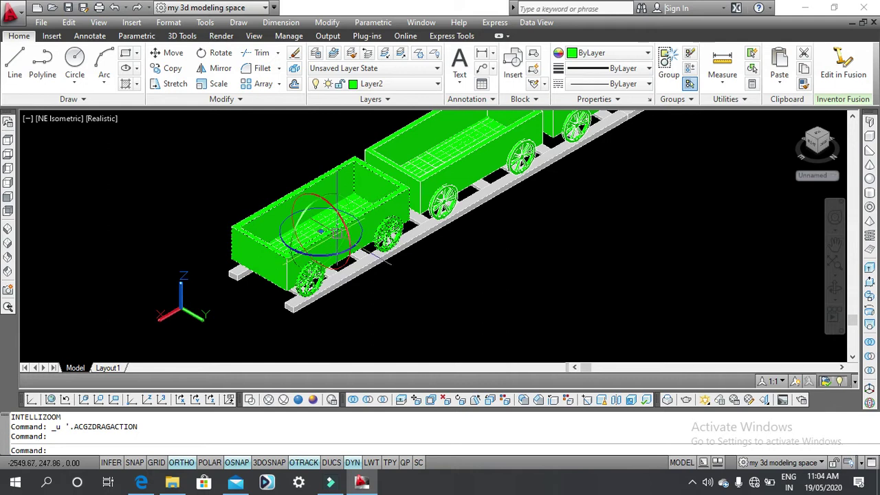
left_click(346, 251)
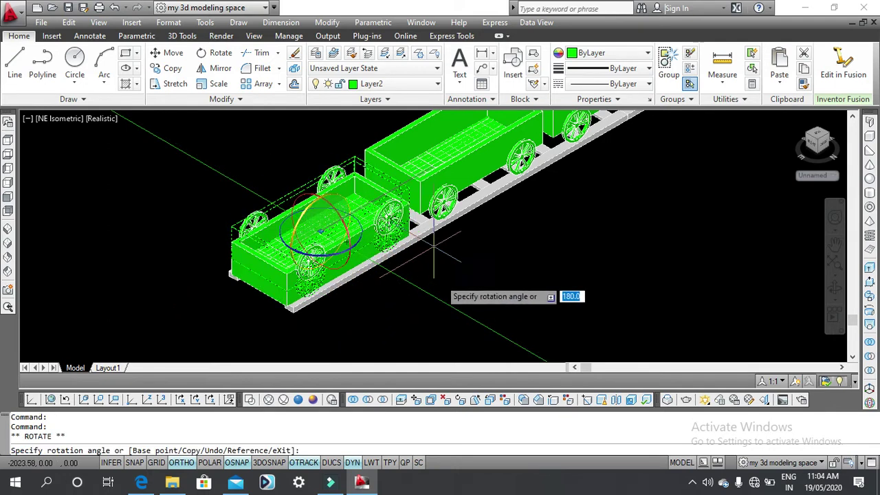
left_click(185, 463)
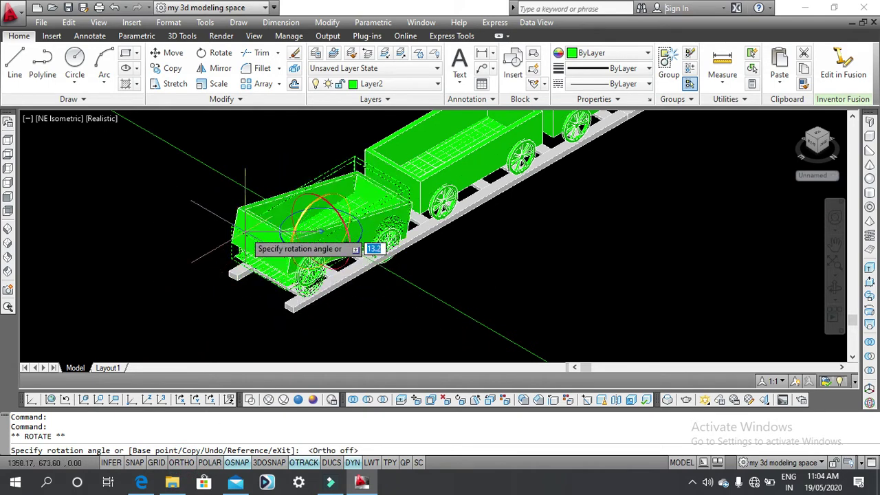
scroll(217, 293, "down", 3)
key("Escape")
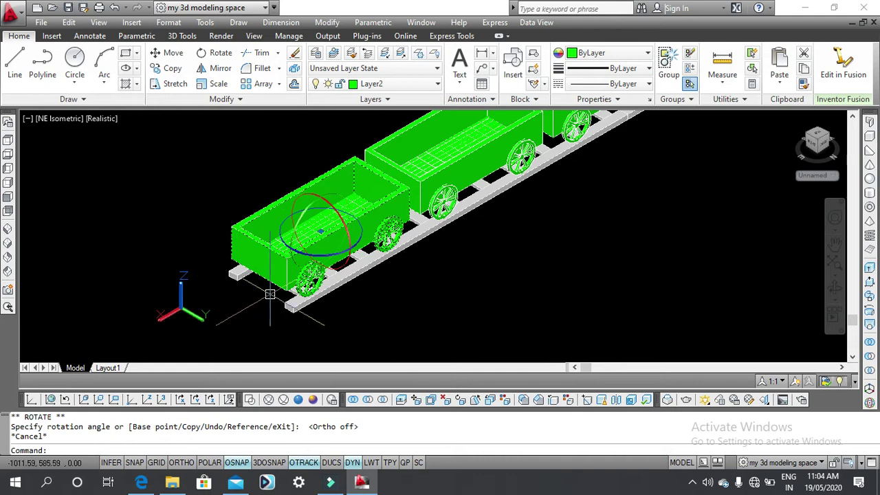
key("Escape")
middle_click_drag(339, 290, 404, 299)
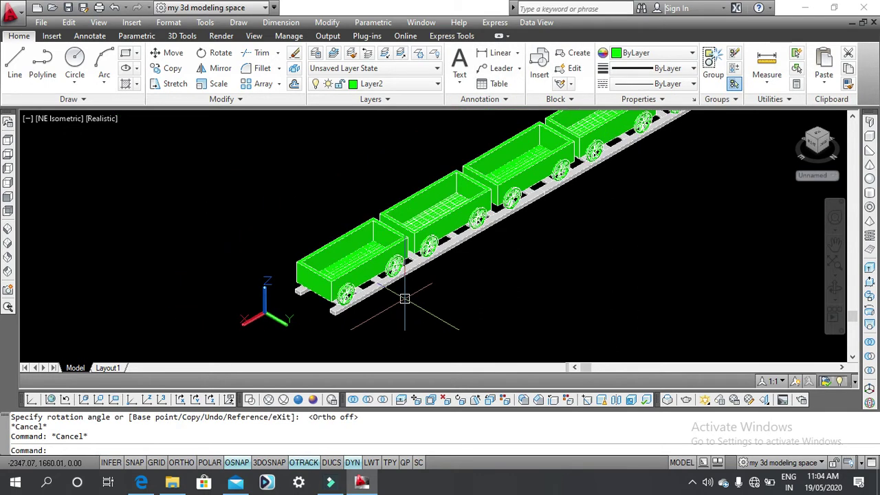
scroll(405, 299, "up", 2)
left_click(400, 260)
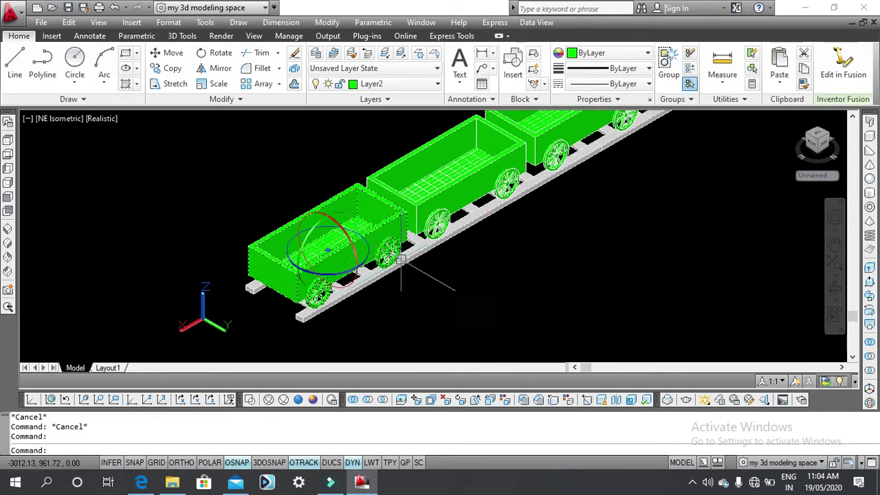
right_click(353, 252)
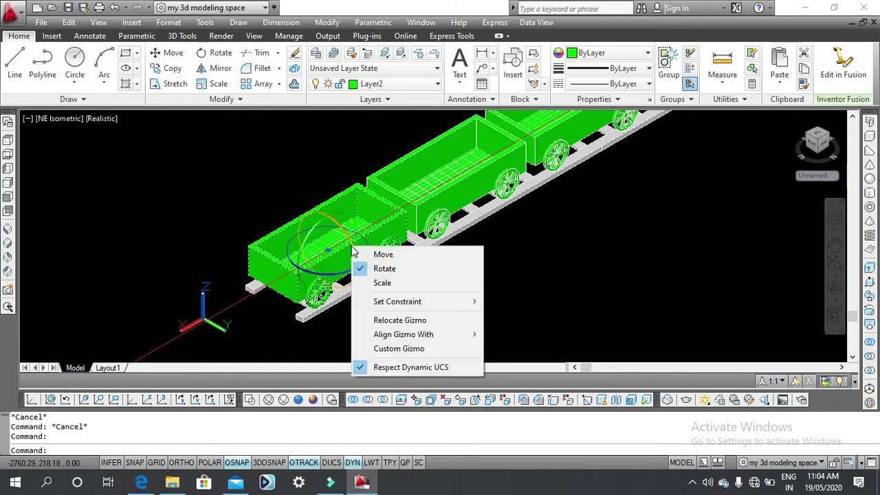
key("Escape")
key("Escape")
scroll(418, 280, "down", 3)
type("de")
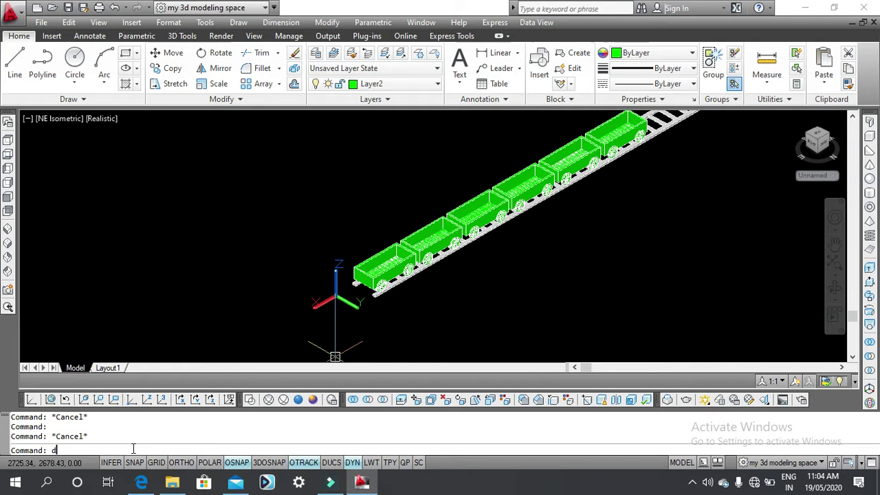
- Set the DEFAULTGIZMO system variable to 3
type("f")
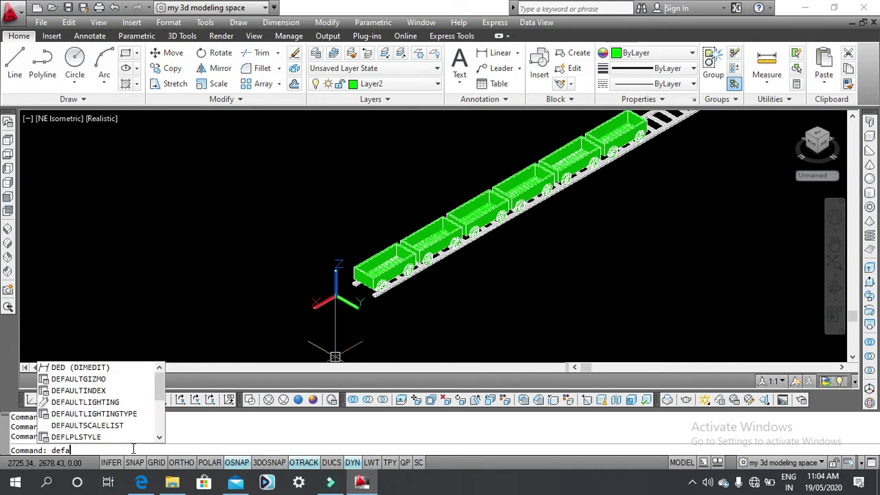
type("a")
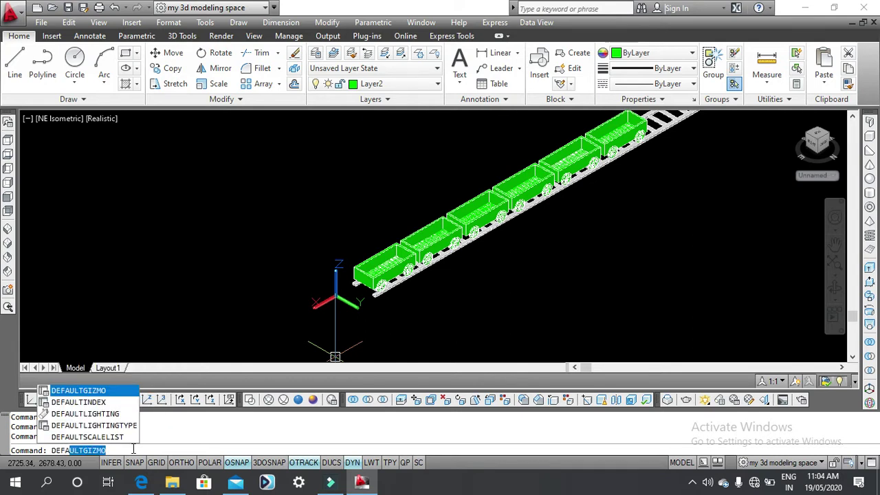
left_click(133, 449)
key("Return")
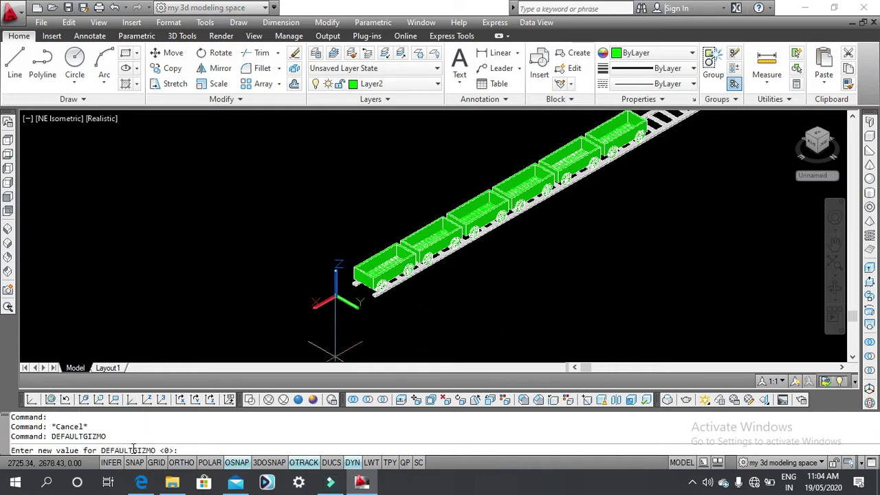
type("3")
key("Return")
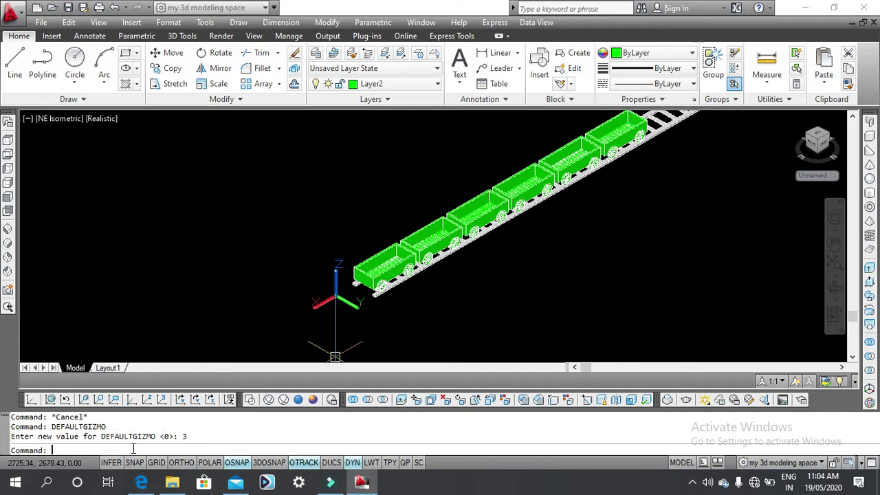
- Select a middle wagon to confirm no gizmo appears, clear it, and switch to Conceptual style
middle_click_drag(511, 281, 343, 295)
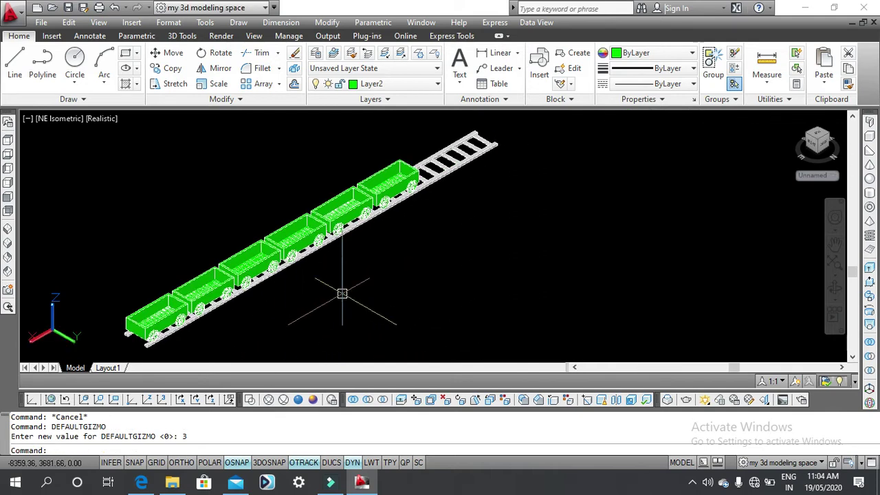
scroll(379, 250, "up", 4)
scroll(380, 250, "down", 3)
left_click(381, 213)
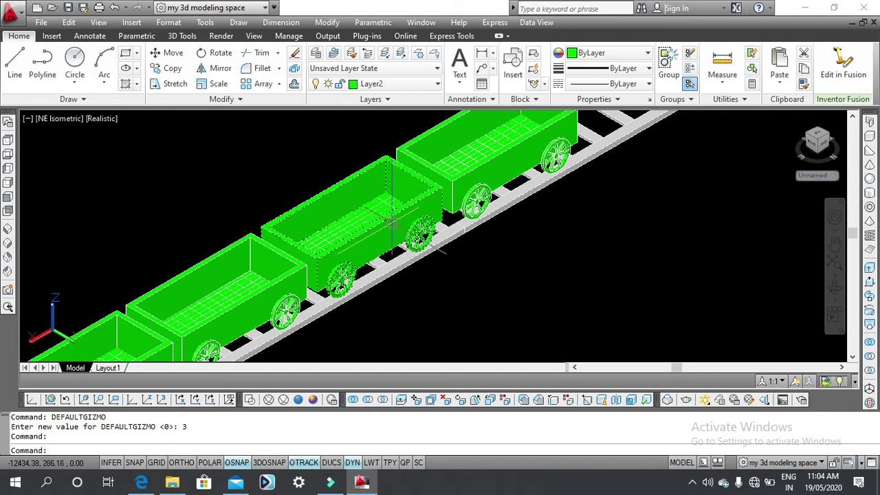
scroll(521, 285, "down", 2)
key("Escape")
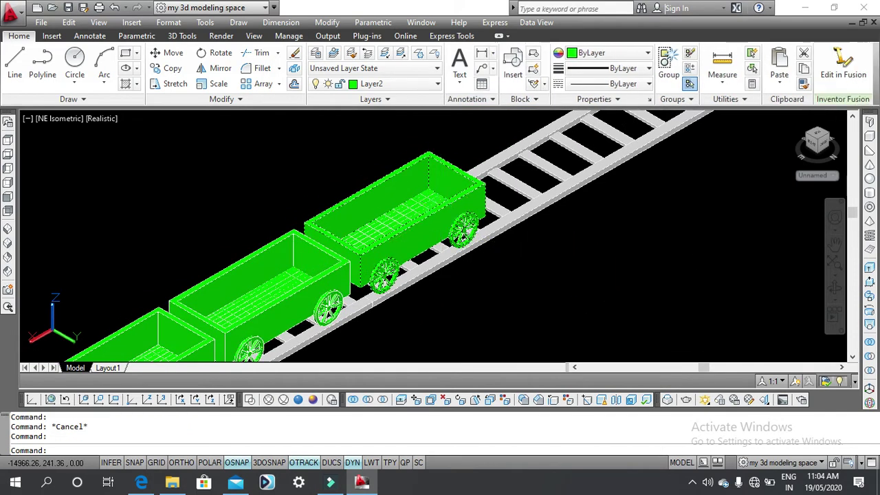
scroll(238, 222, "down", 3)
scroll(471, 196, "down", 2)
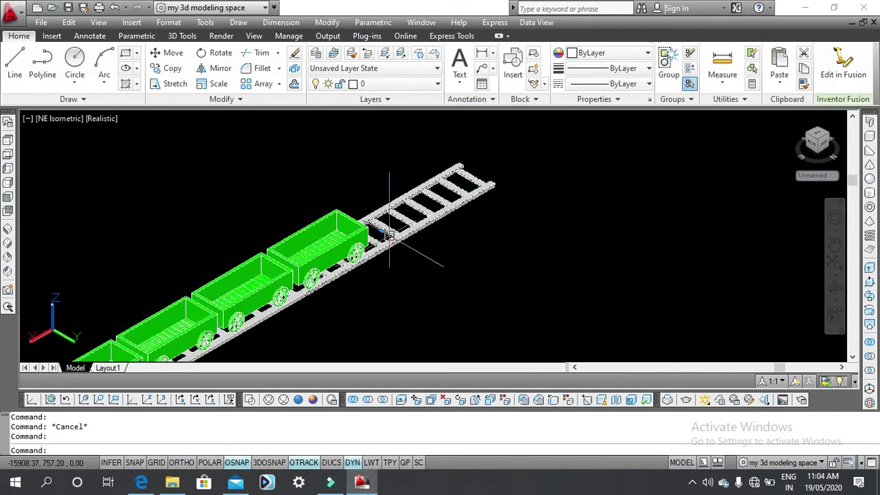
scroll(411, 259, "down", 2)
scroll(411, 259, "up", 5)
scroll(365, 298, "down", 2)
key("Escape")
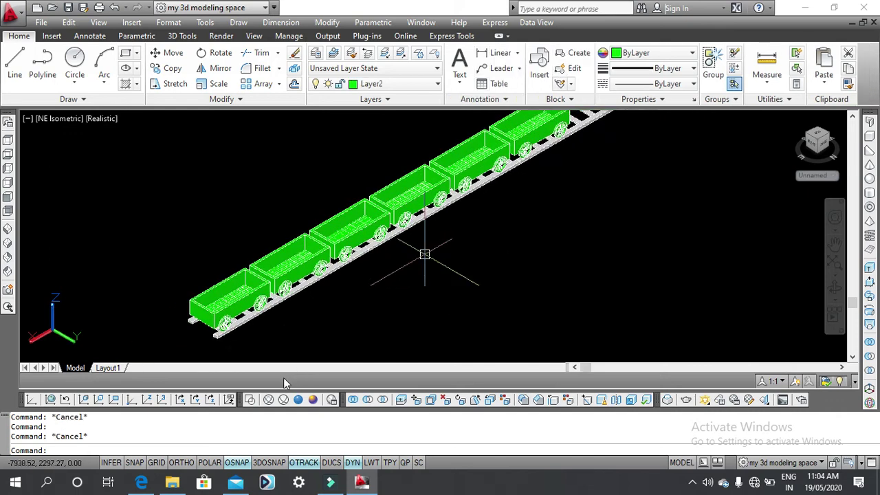
left_click(312, 400)
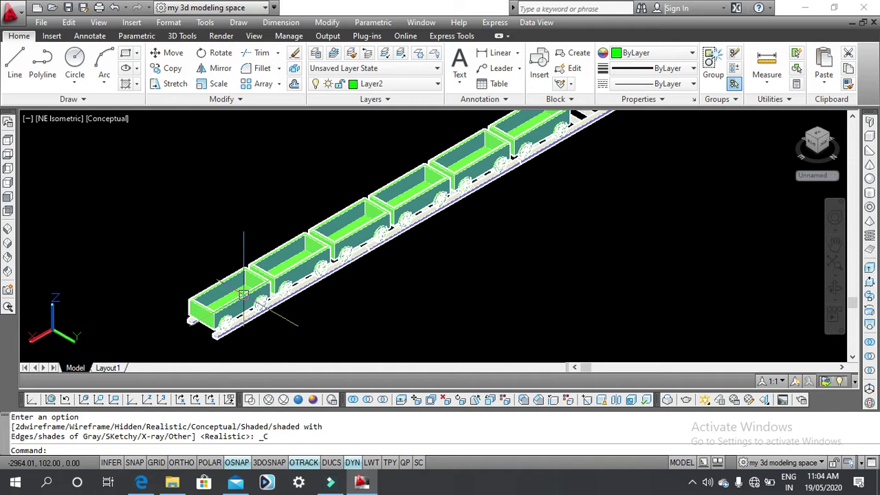
- Cycle through the Wireframe and Hidden visual styles, settling on Realistic, then clear the selection
key("Escape")
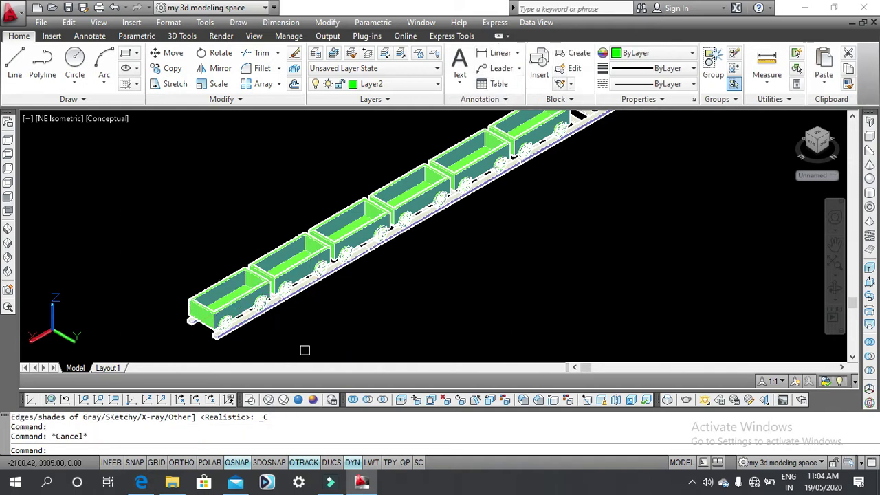
left_click(268, 400)
left_click(283, 400)
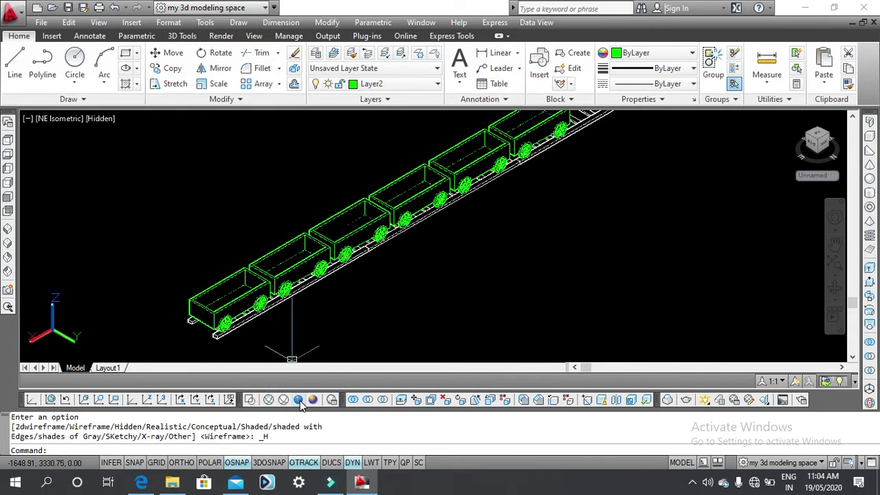
left_click(299, 400)
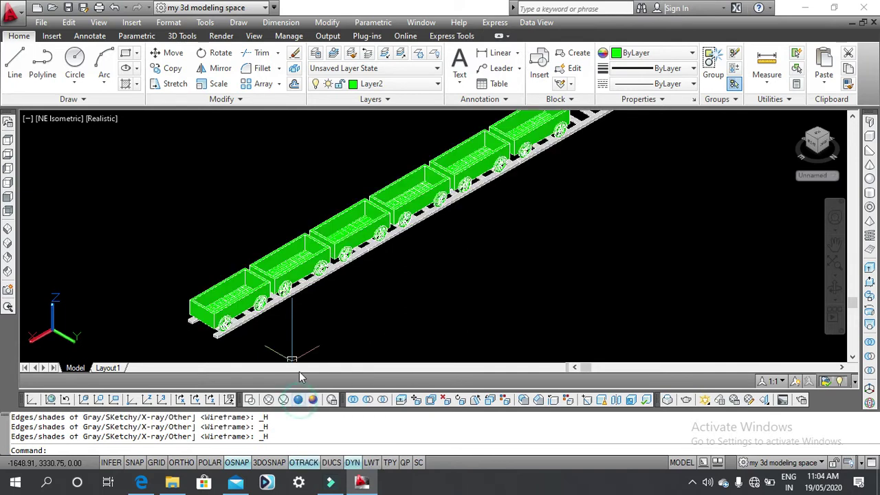
scroll(382, 311, "up", 5)
scroll(382, 312, "down", 1)
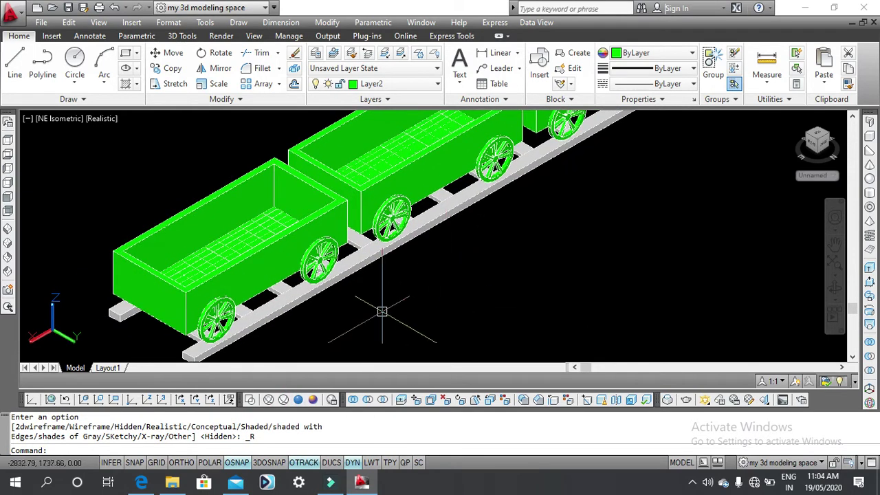
left_click(299, 400)
scroll(364, 305, "down", 2)
scroll(344, 295, "up", 1)
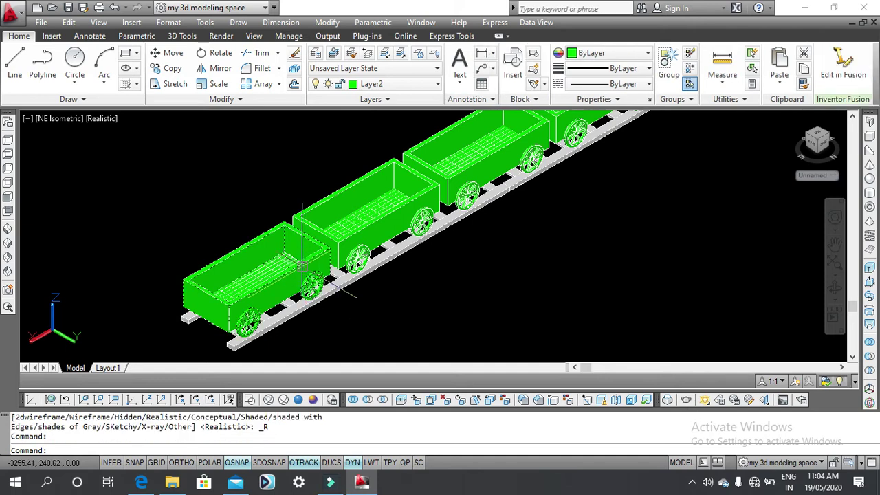
key("Escape")
type("r")
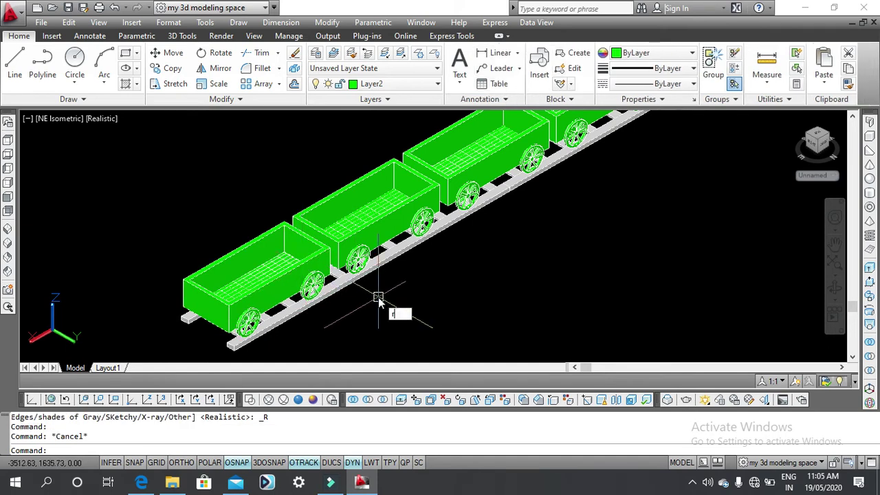
- Regenerate with RE, then change DEFAULTGIZMO to 0 so the move gizmo returns
type("e")
key("Return")
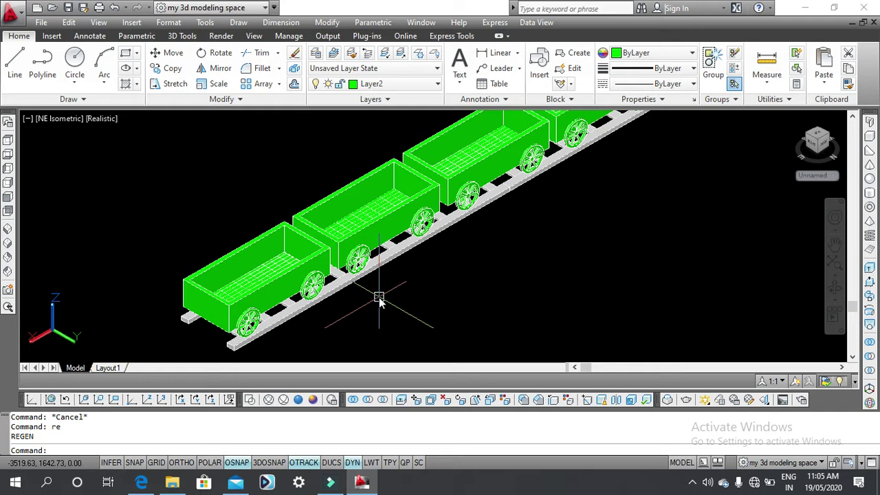
key("BackSpace")
type("defa")
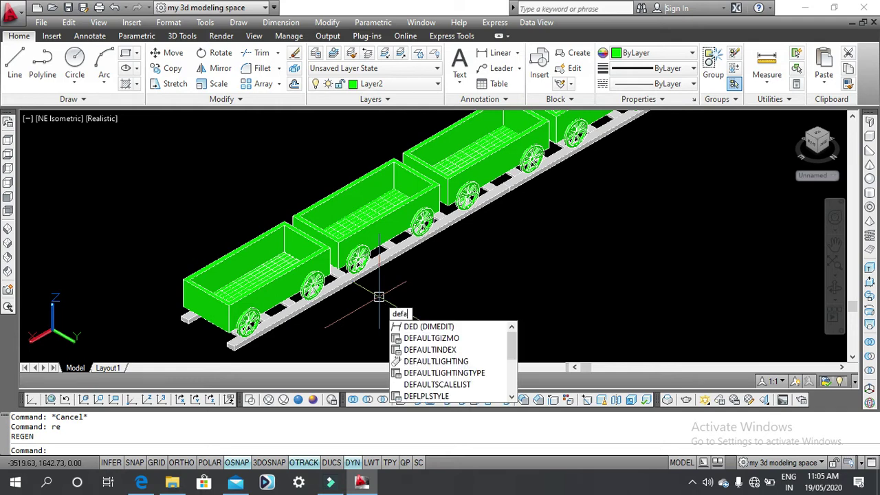
type("ul")
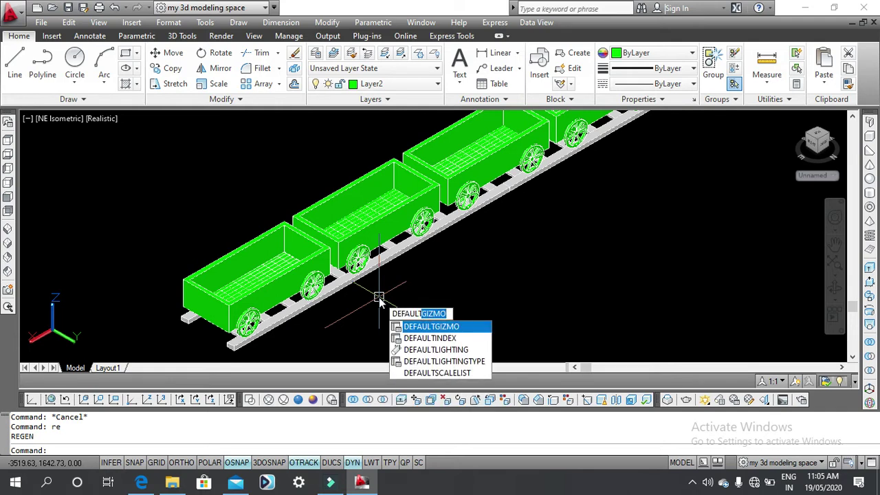
key("Return")
type("0")
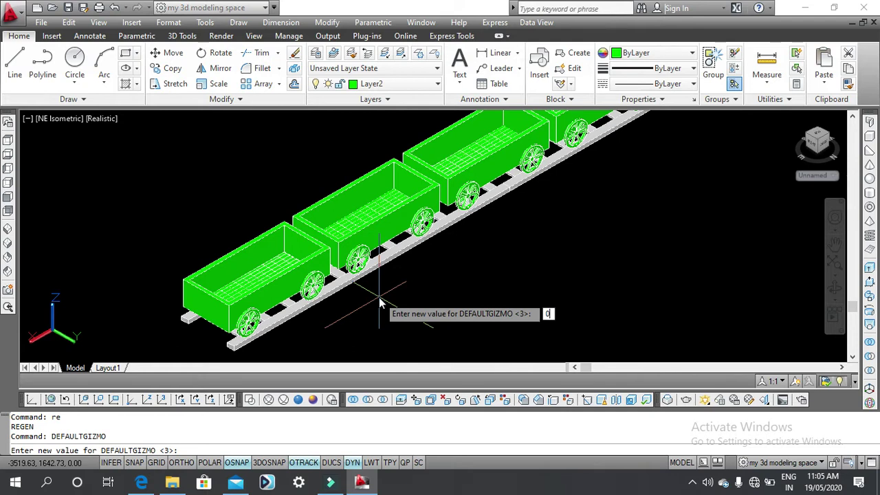
key("Return")
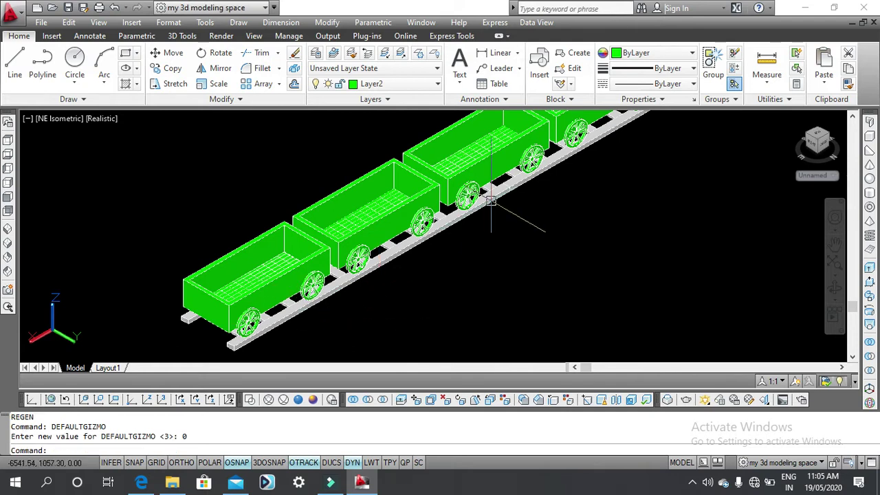
scroll(398, 295, "down", 2)
scroll(399, 295, "up", 2)
scroll(288, 302, "up", 3)
- Lift a middle wagon off the track with the gizmo's Z axis, then undo the lift
left_click(314, 289)
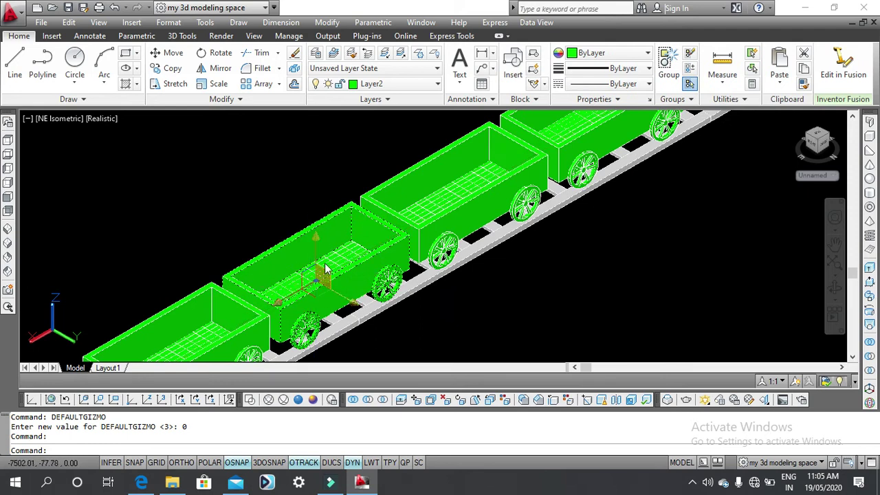
left_click_drag(316, 251, 303, 180)
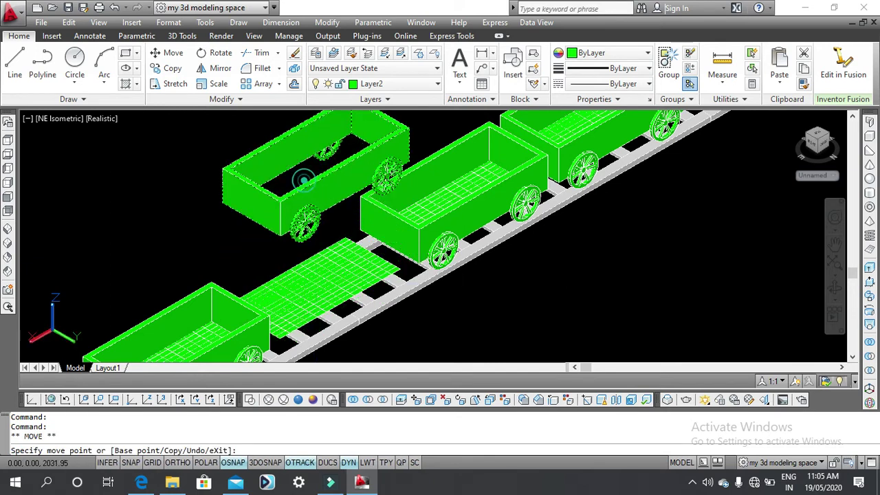
key("Escape")
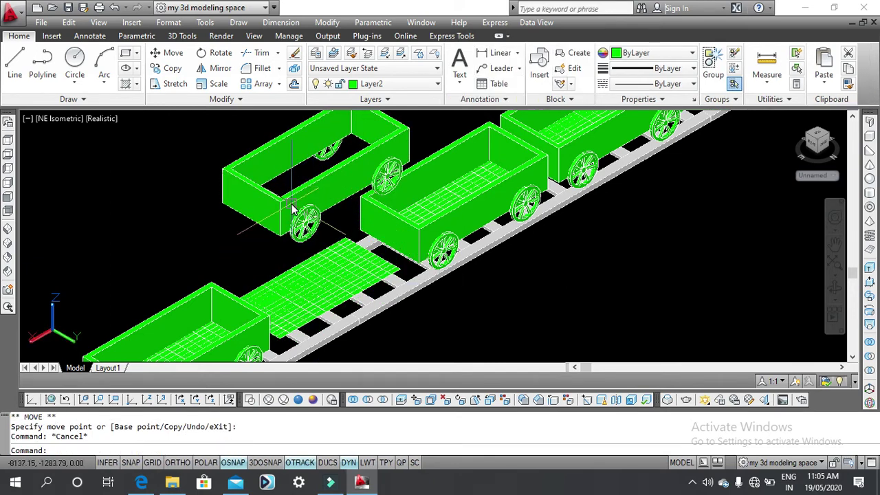
key("ctrl+z")
scroll(363, 197, "down", 5)
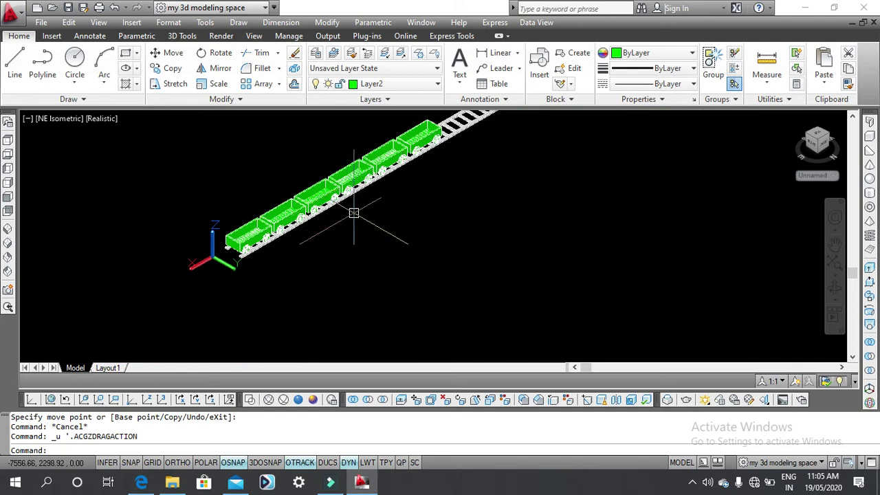
middle_click_drag(354, 213, 438, 256)
key("ctrl+z")
key("ctrl+z")
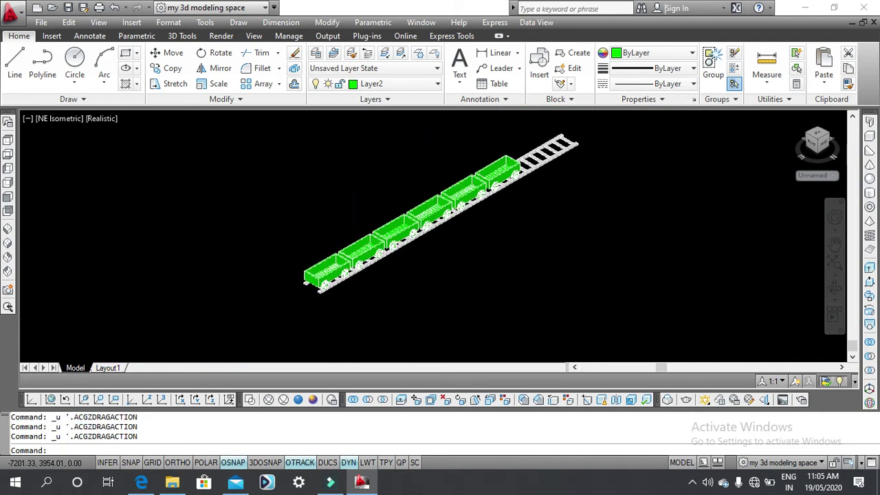
- Save the drawing with Ctrl+S and zoom in on the front wagons
key("ctrl+s")
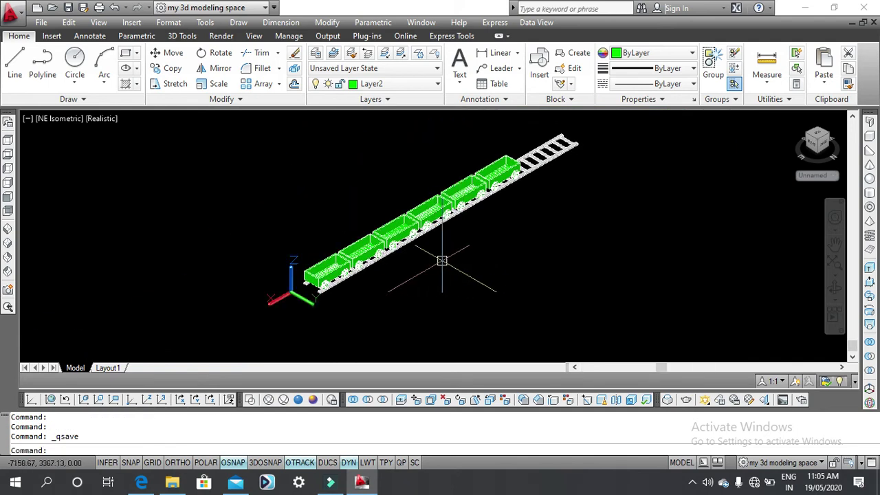
scroll(412, 261, "up", 2)
scroll(420, 285, "up", 2)
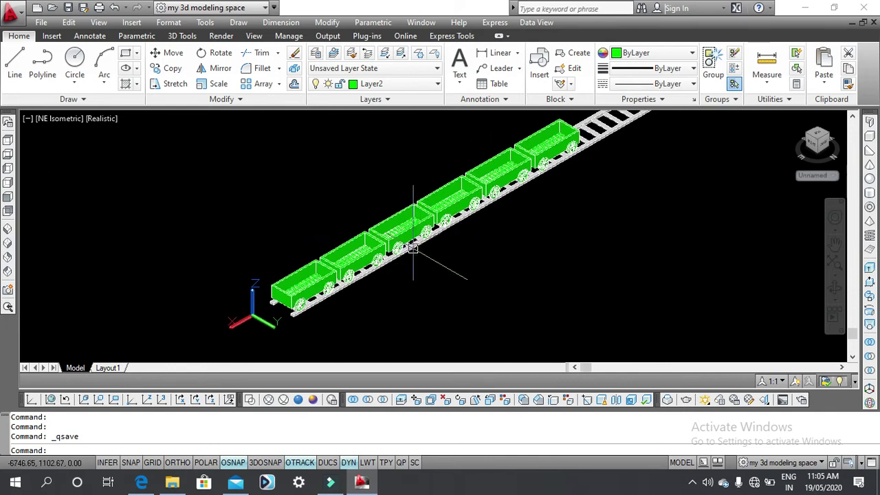
scroll(265, 323, "up", 3)
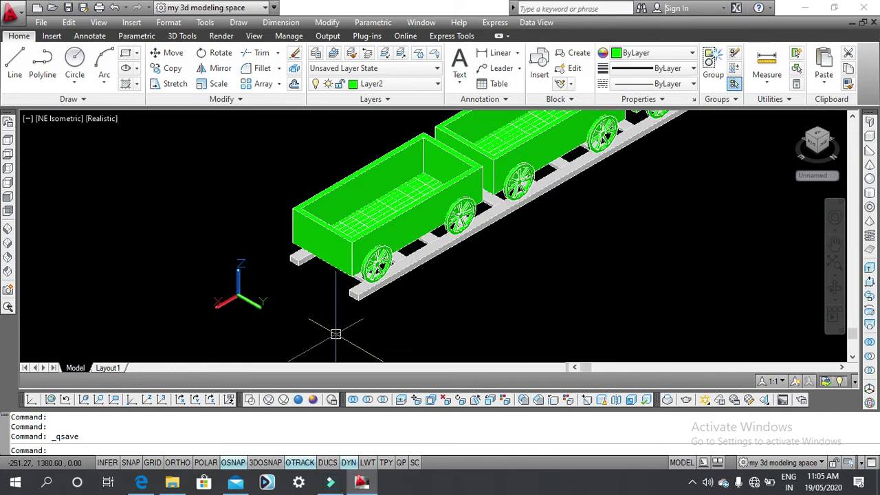
key("Escape")
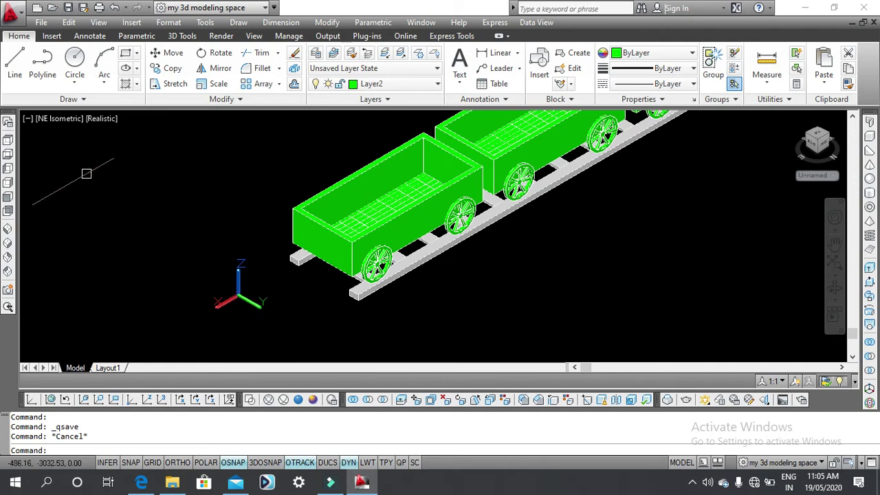
- Toggle the UCS axis icon off, then on again, with the six-wagon train recentred in view
left_click(99, 23)
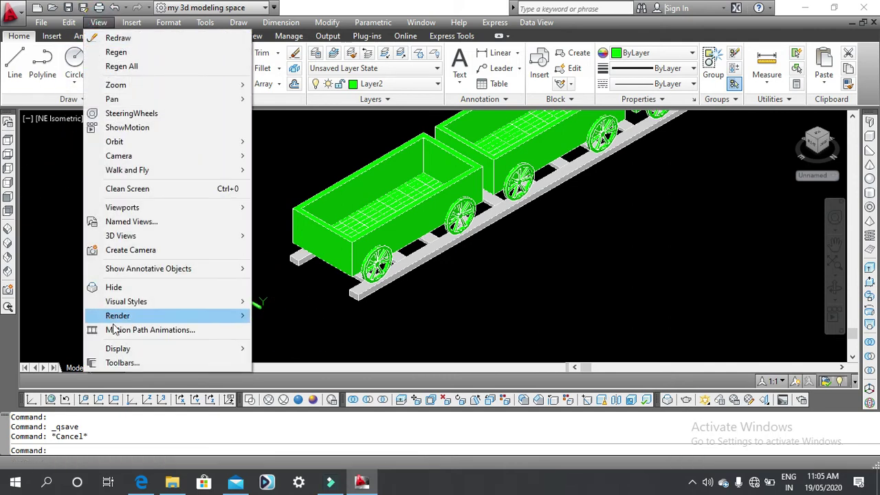
mouse_move(118, 348)
mouse_move(285, 349)
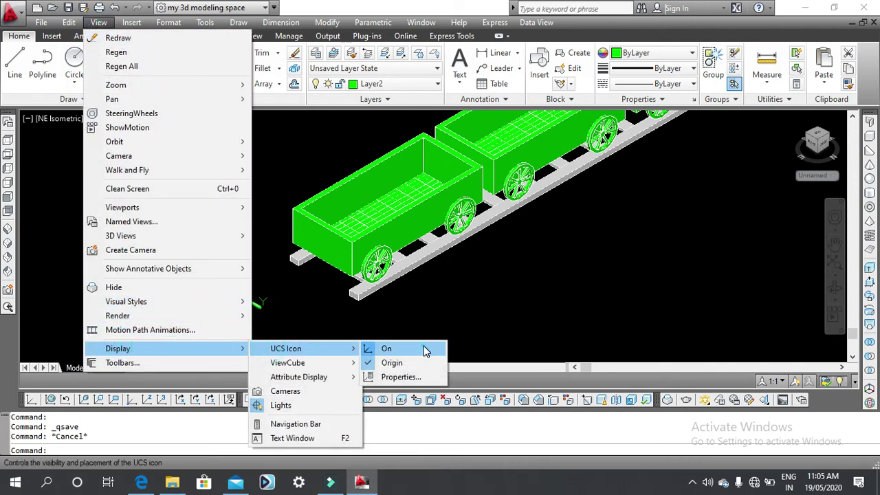
left_click(440, 350)
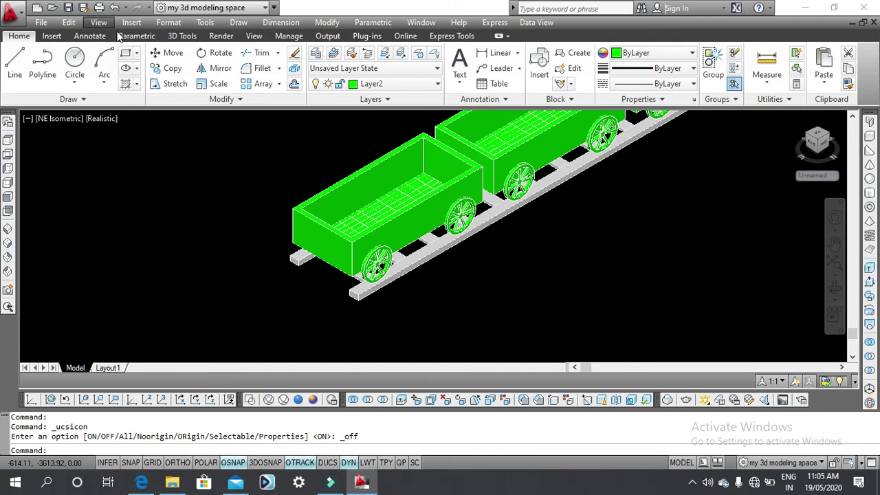
left_click(99, 23)
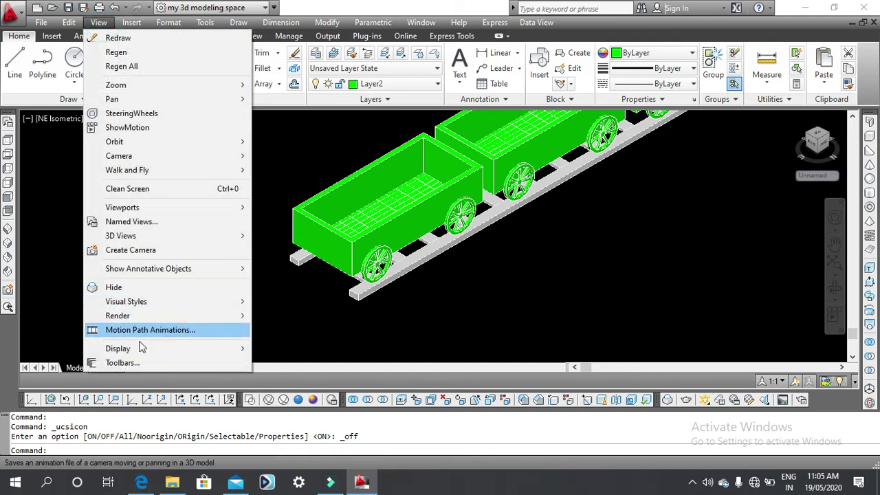
mouse_move(117, 348)
left_click(387, 348)
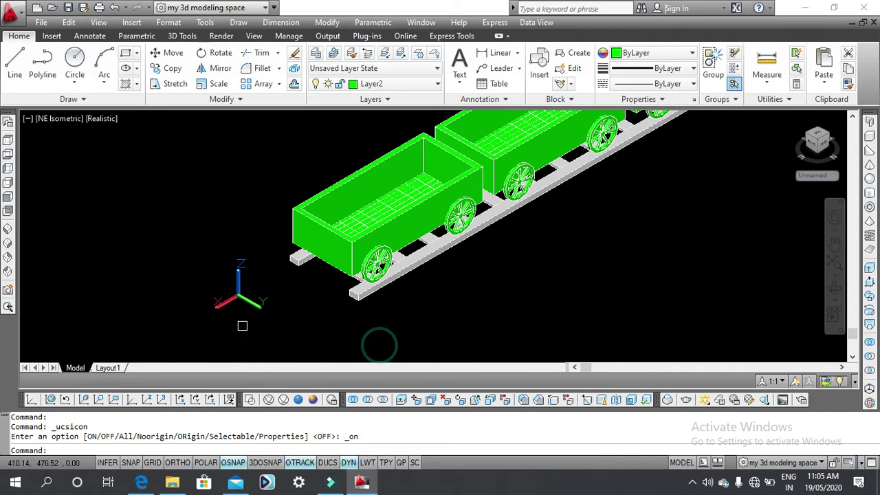
middle_click_drag(450, 296, 398, 319)
scroll(507, 295, "down", 3)
scroll(488, 298, "down", 1)
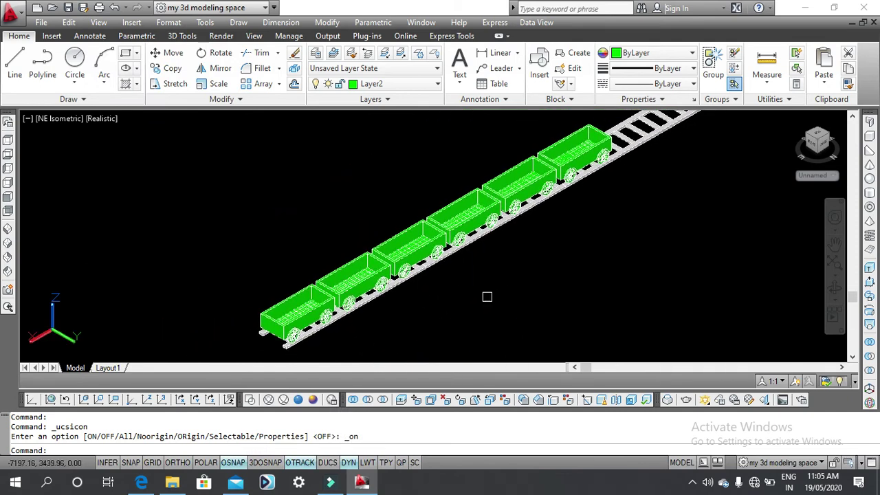
scroll(523, 330, "down", 1)
scroll(489, 291, "down", 1)
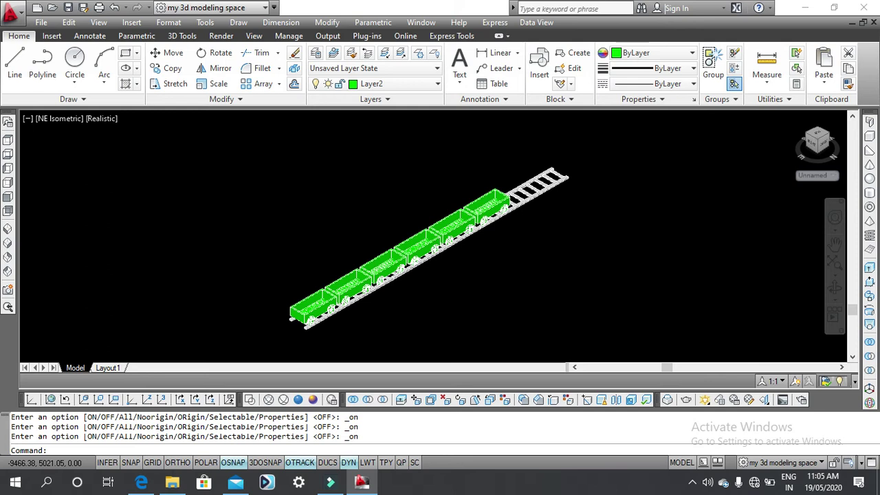
- Quick-save the toy train drawing with Ctrl+S
key("ctrl+s")
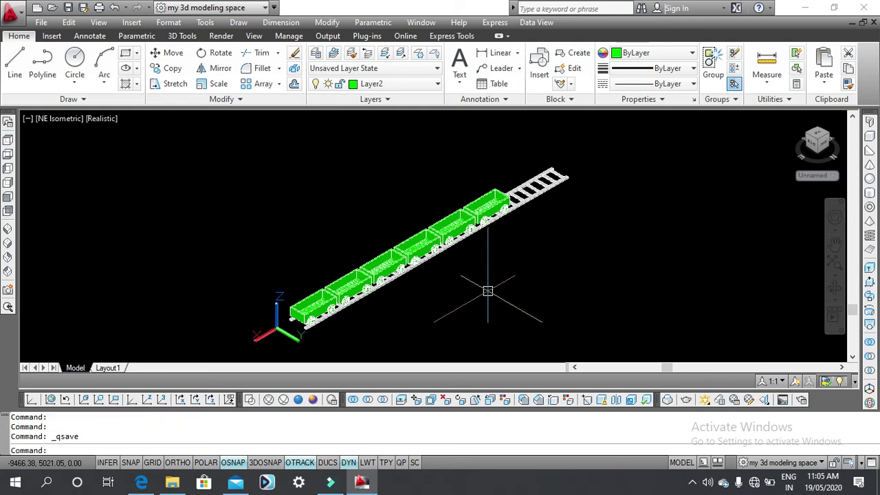